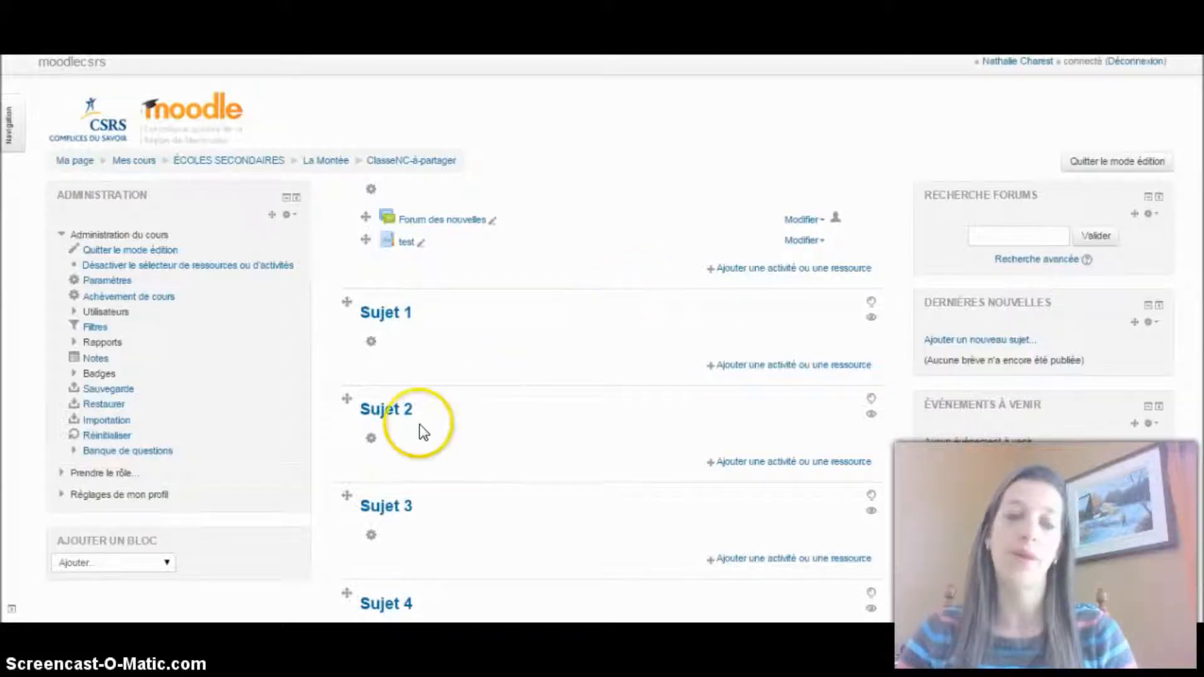
- Open the course gradebook's categories and items page in simple view (Affichage simple)
left_click(95, 361)
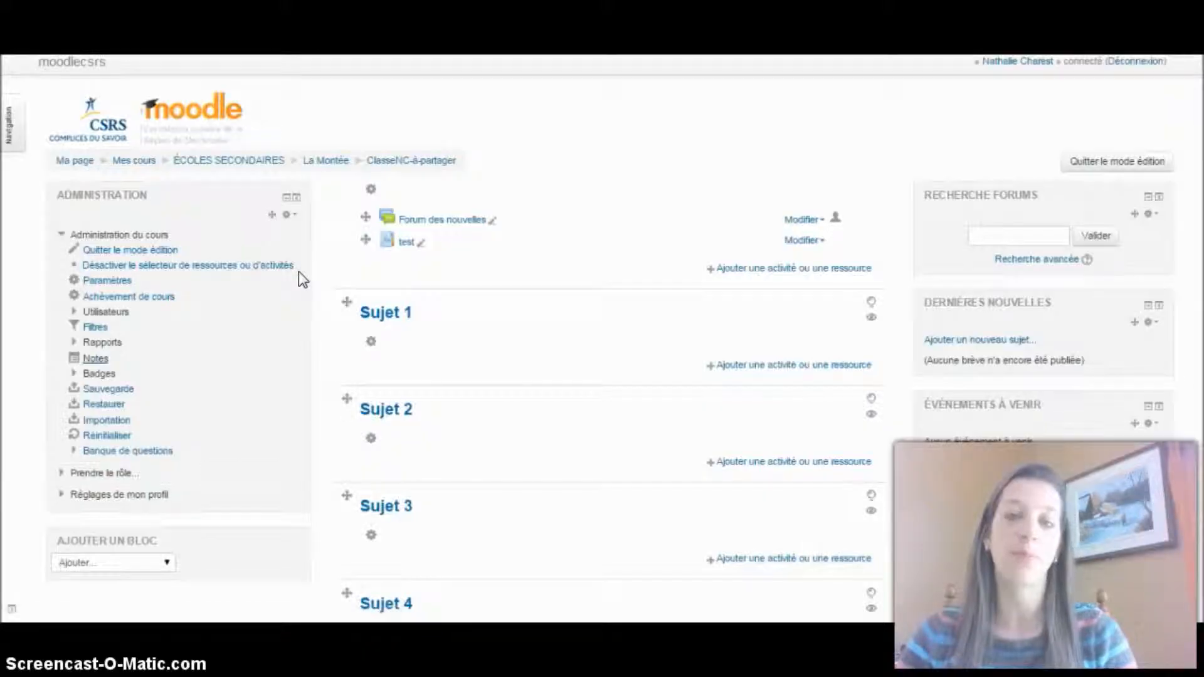
left_click(524, 195)
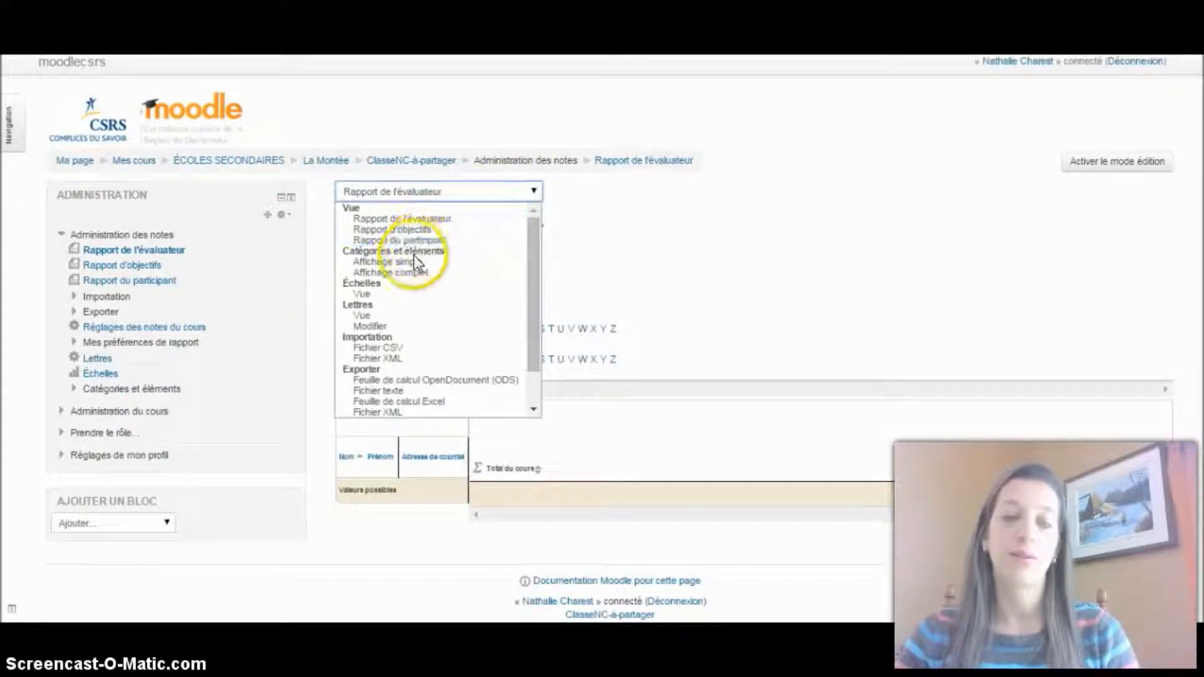
left_click(413, 261)
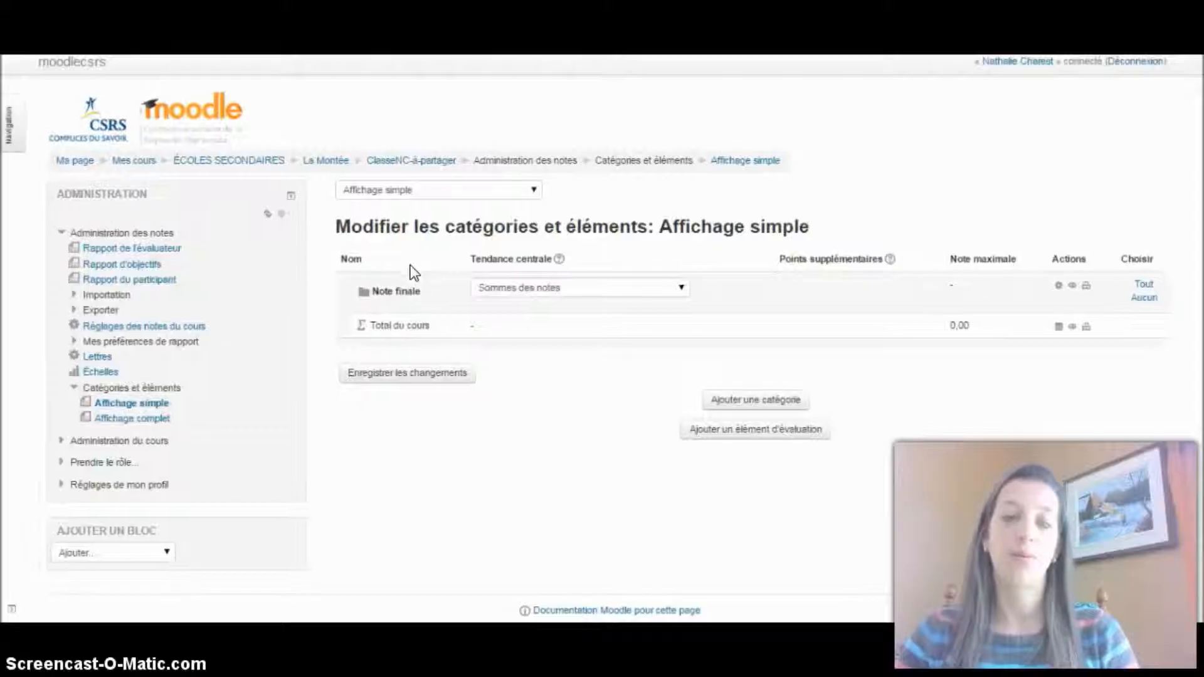
- Save the Note finale category's settings from its edit form and keep its aggregation as Sommes des notes
left_click(422, 289)
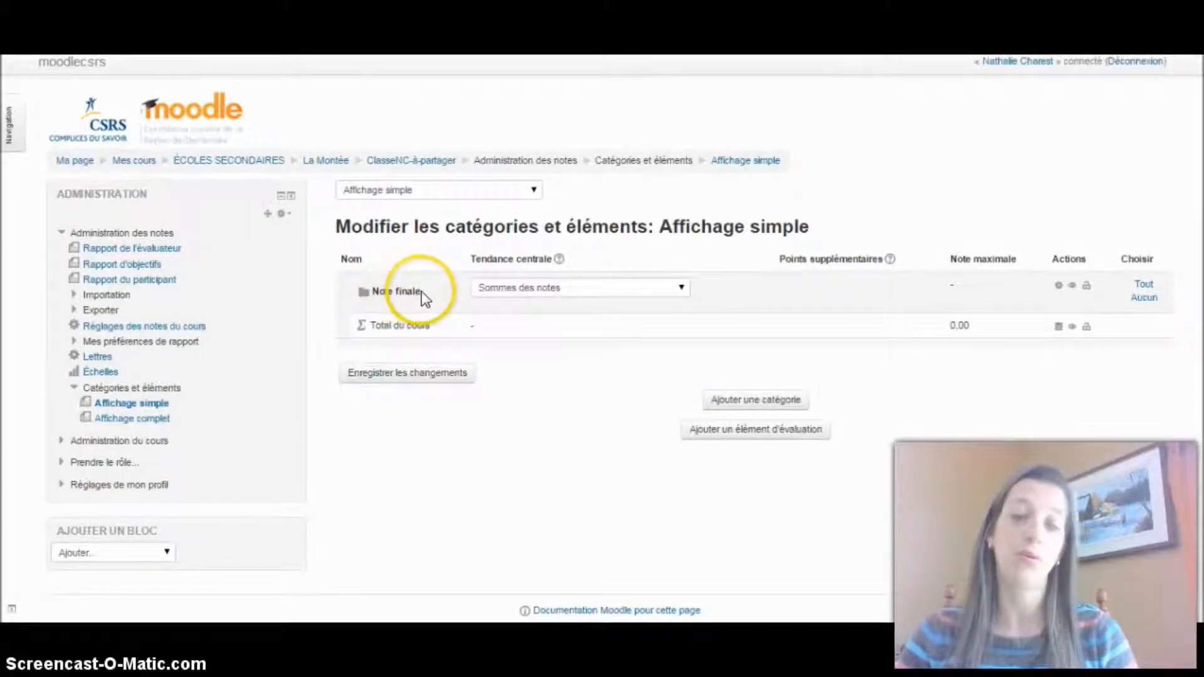
left_click(1058, 286)
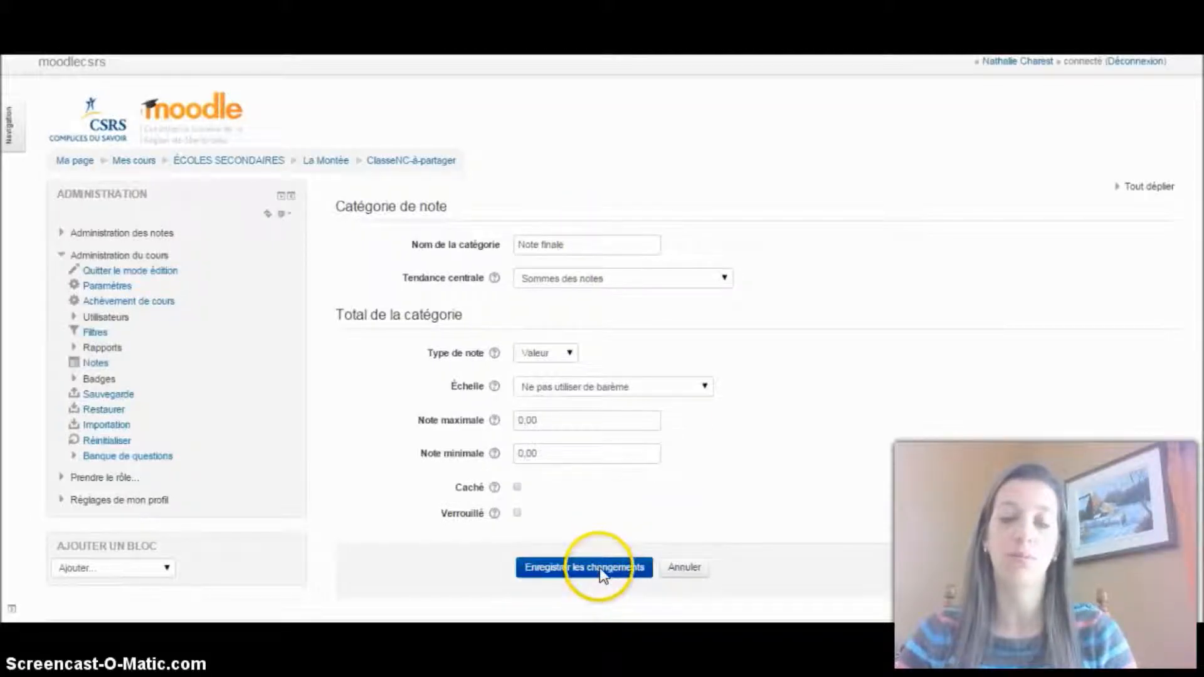
left_click(589, 607)
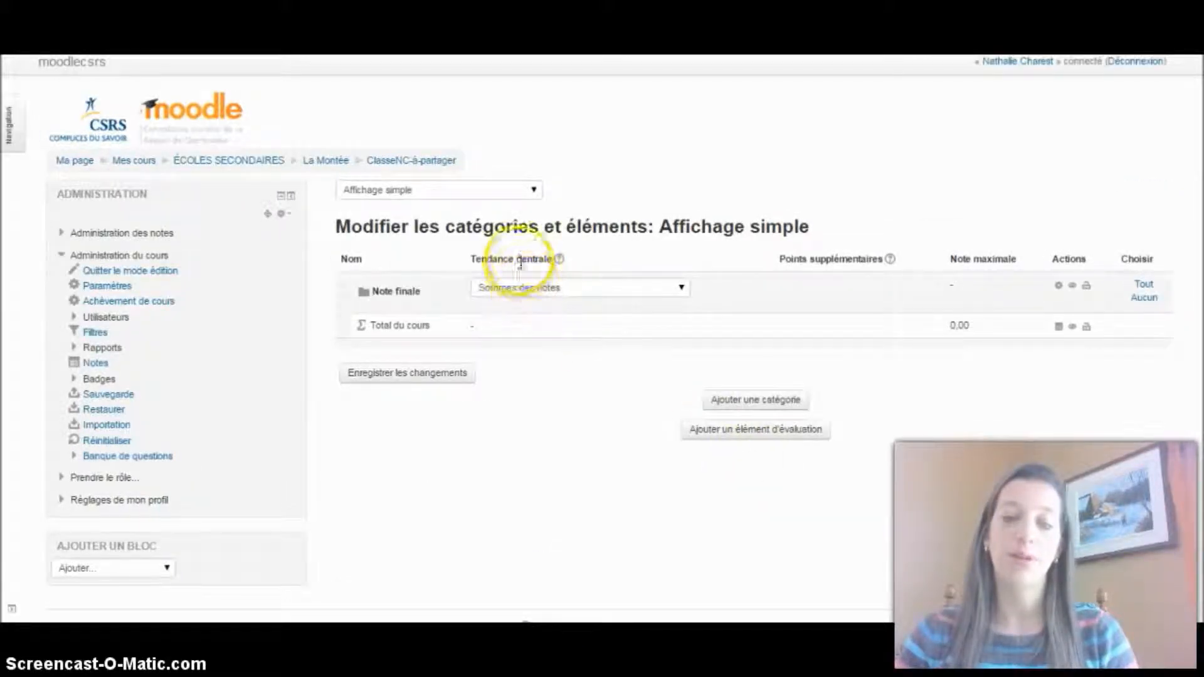
left_click(590, 291)
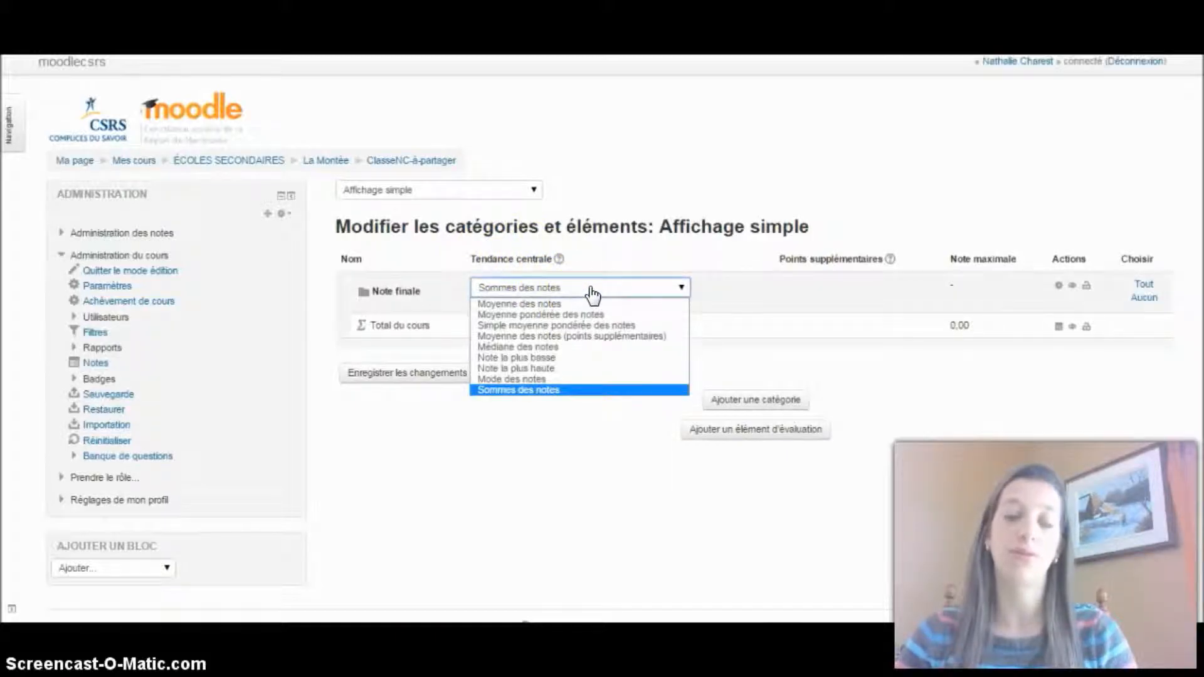
left_click(590, 290)
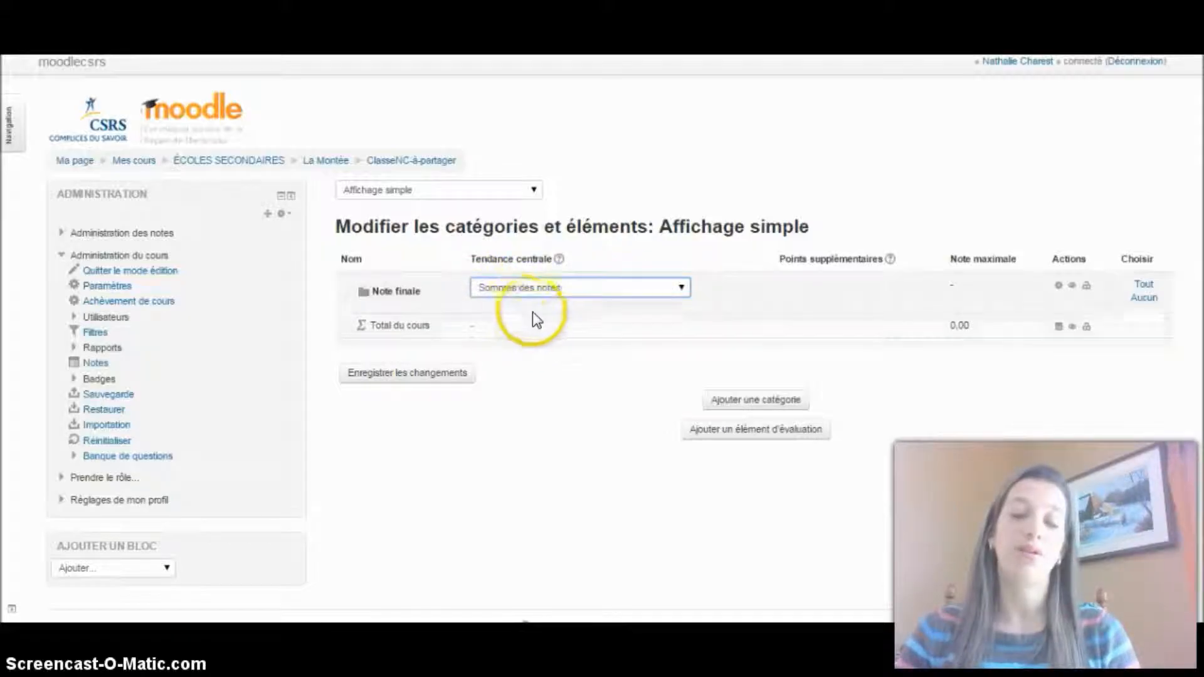
- Add a grade category named Étape 1 with the aggregation Sommes des notes and save it
left_click(763, 402)
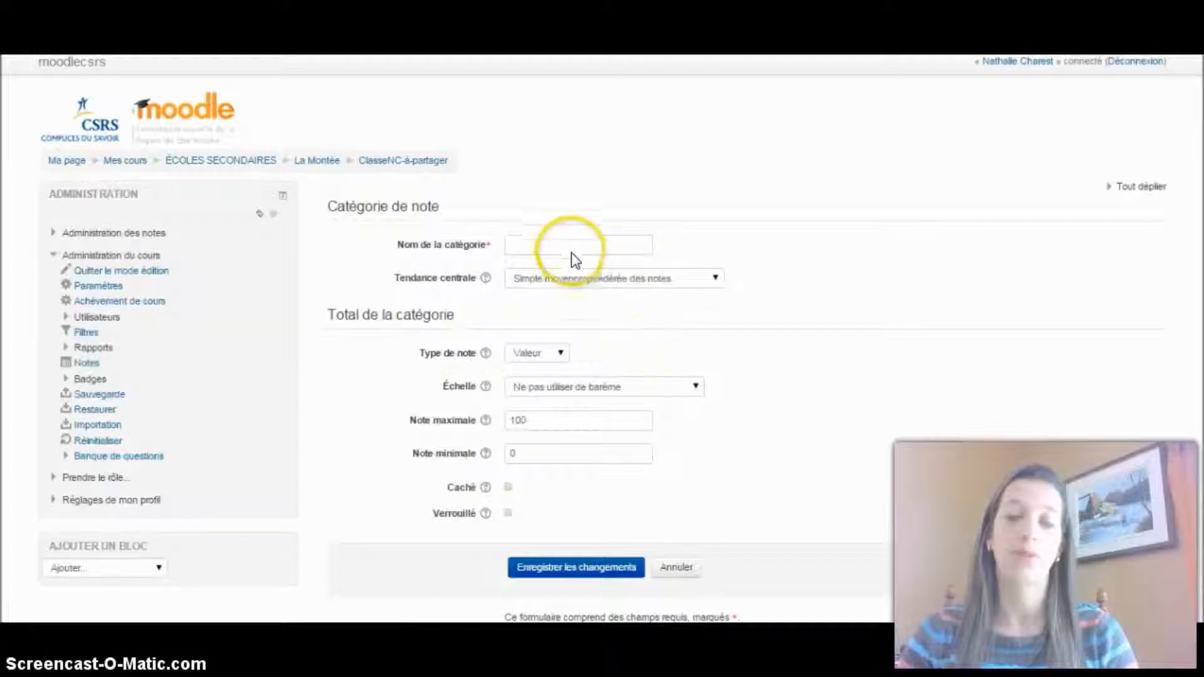
type("Espie")
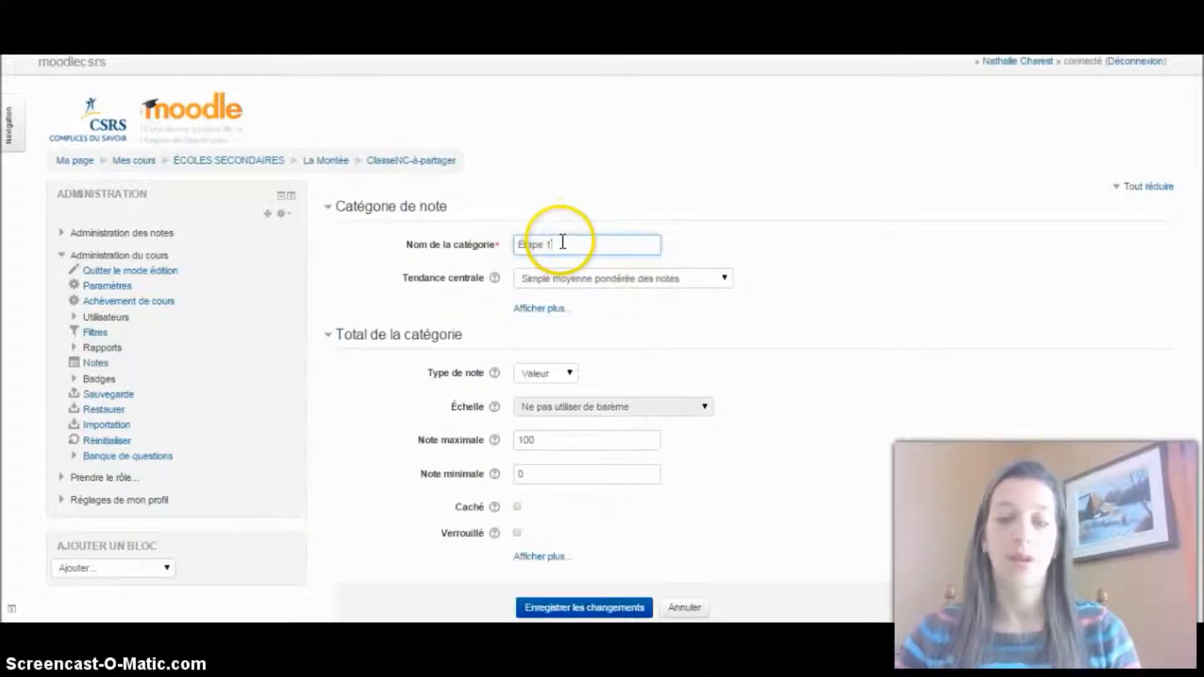
left_click(591, 277)
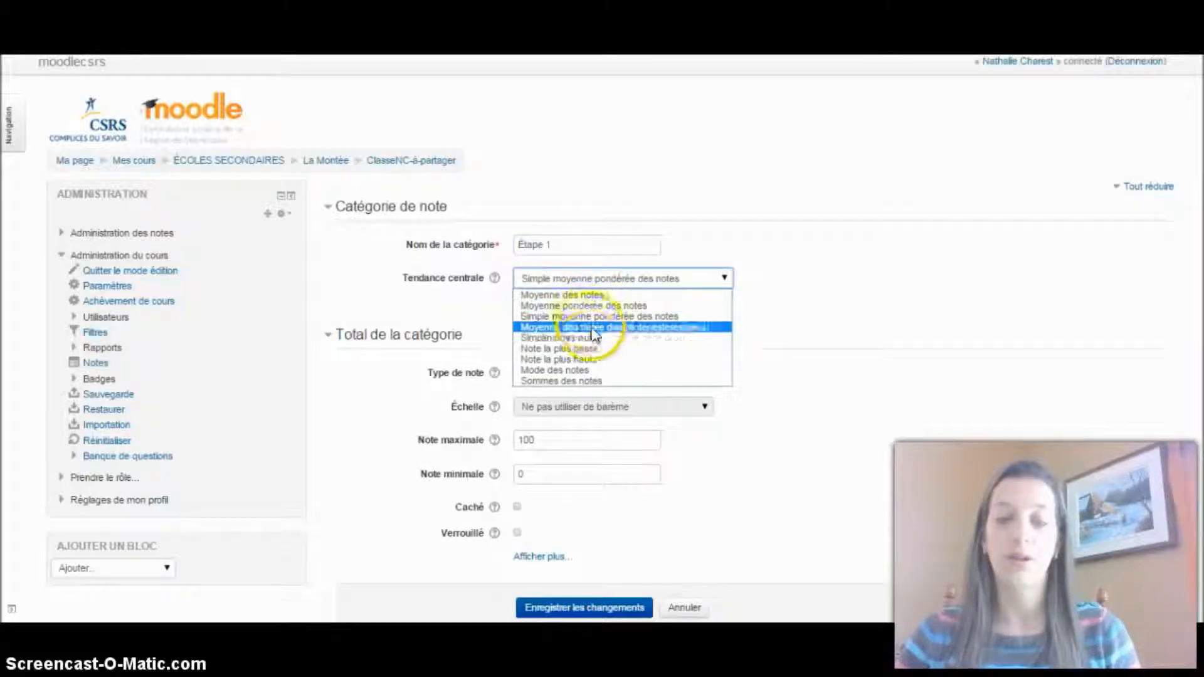
left_click(592, 381)
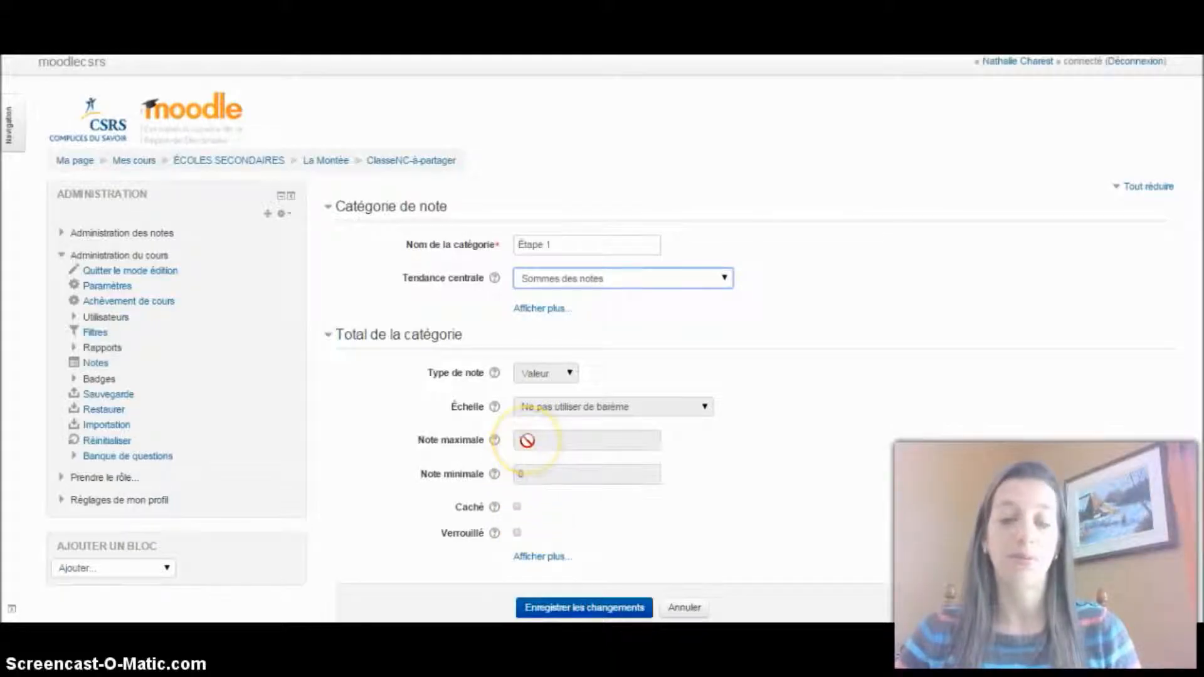
left_click(591, 609)
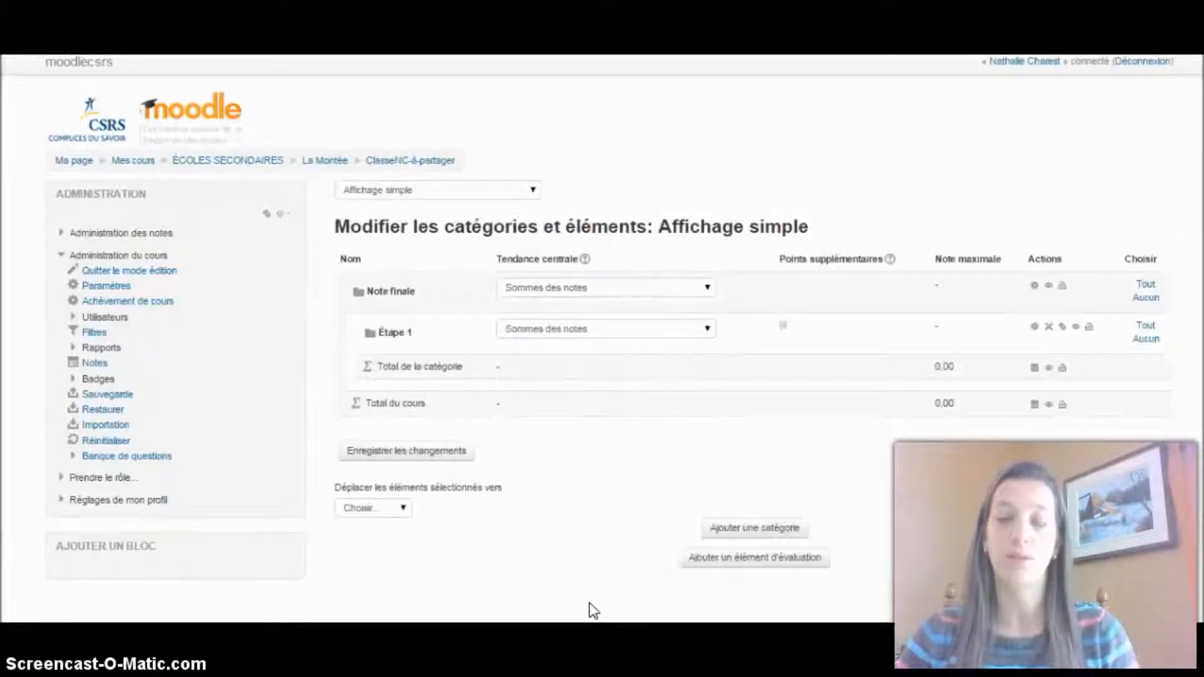
- Add a grade category named Étape 2 with the aggregation Sommes des notes and save it
left_click(731, 534)
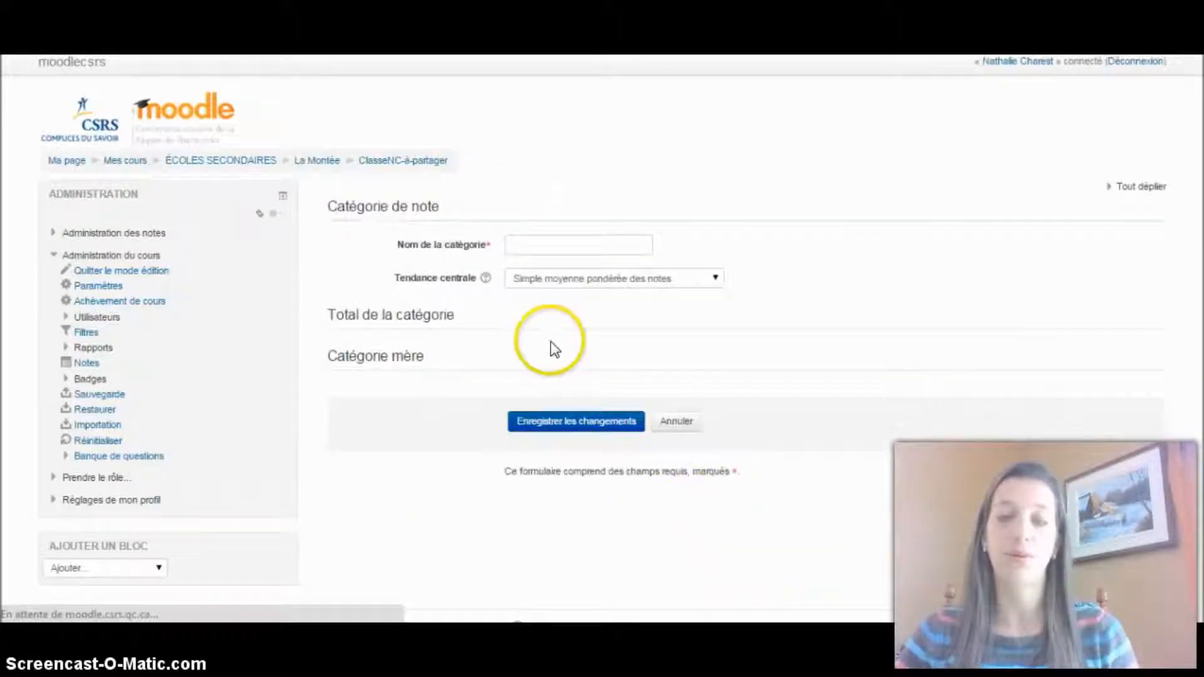
left_click(543, 247)
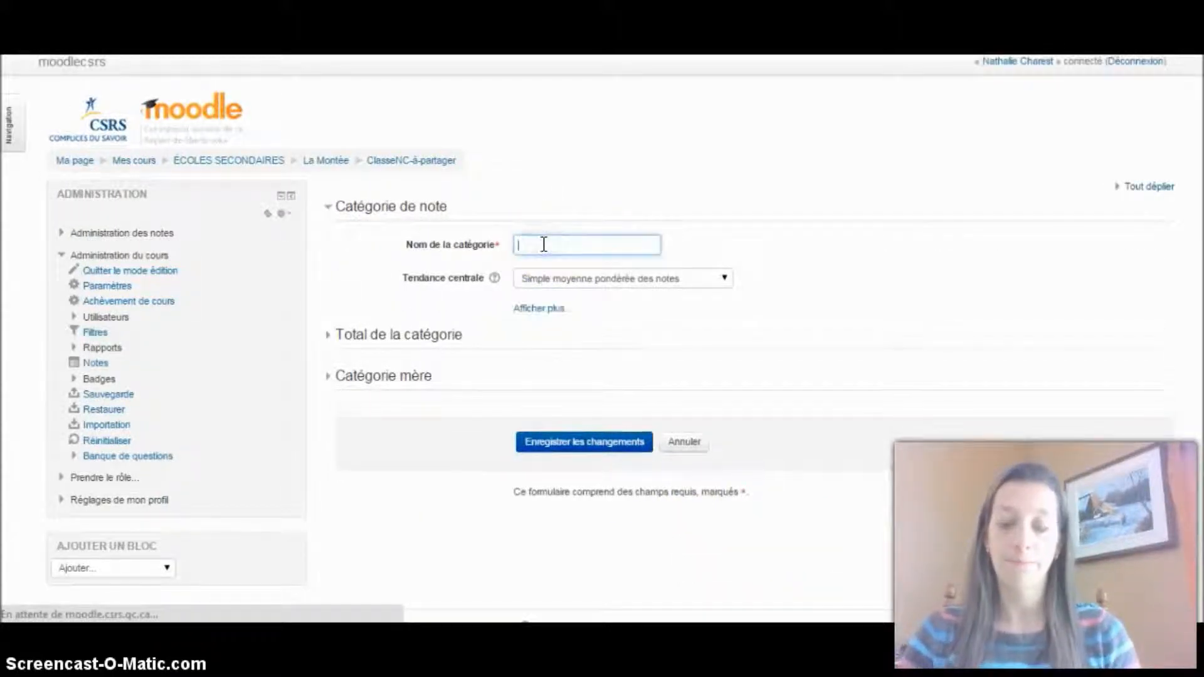
type("Etape 2")
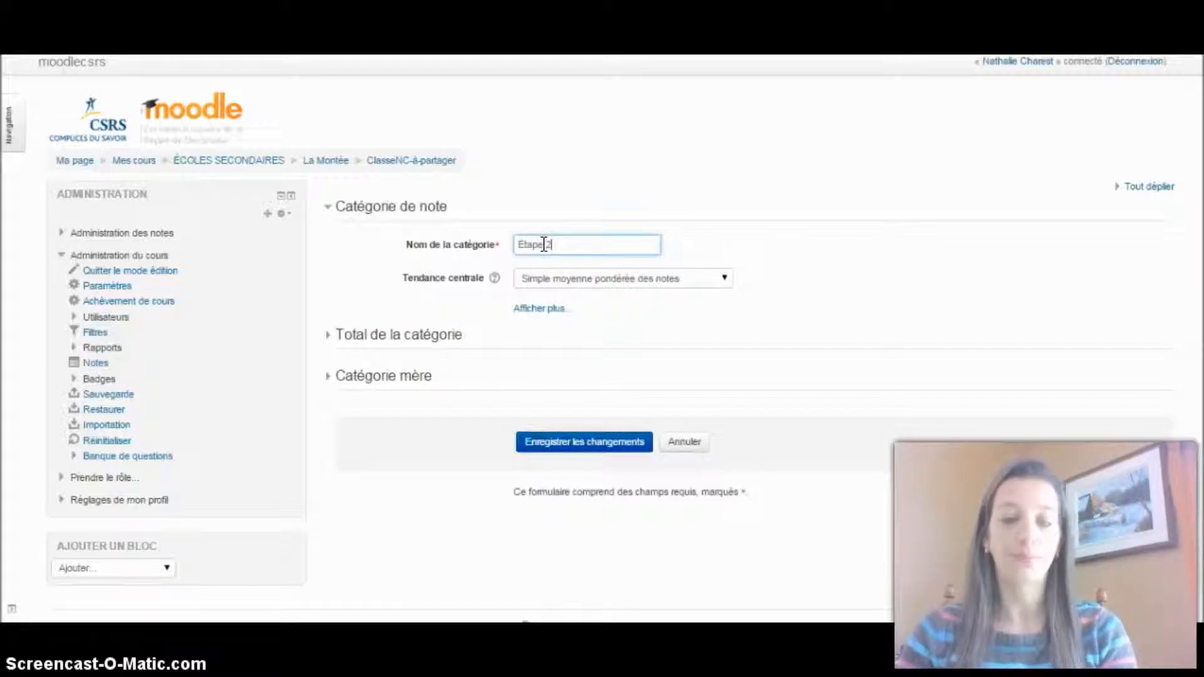
left_click(566, 279)
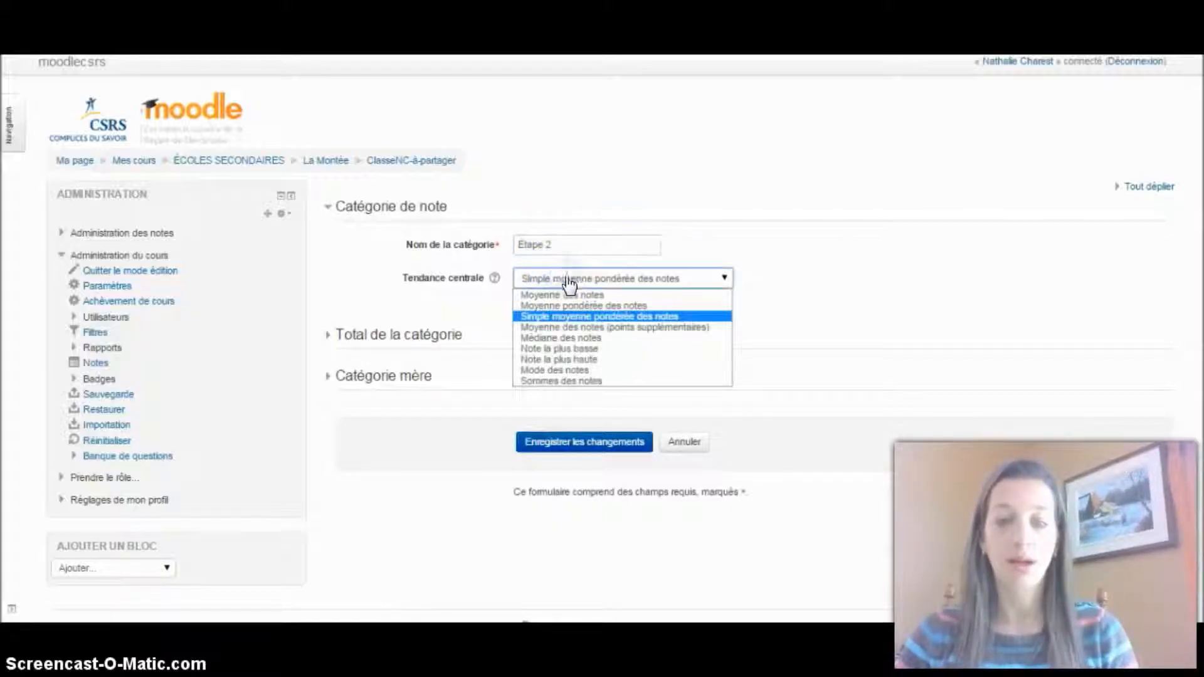
left_click(596, 382)
left_click(597, 446)
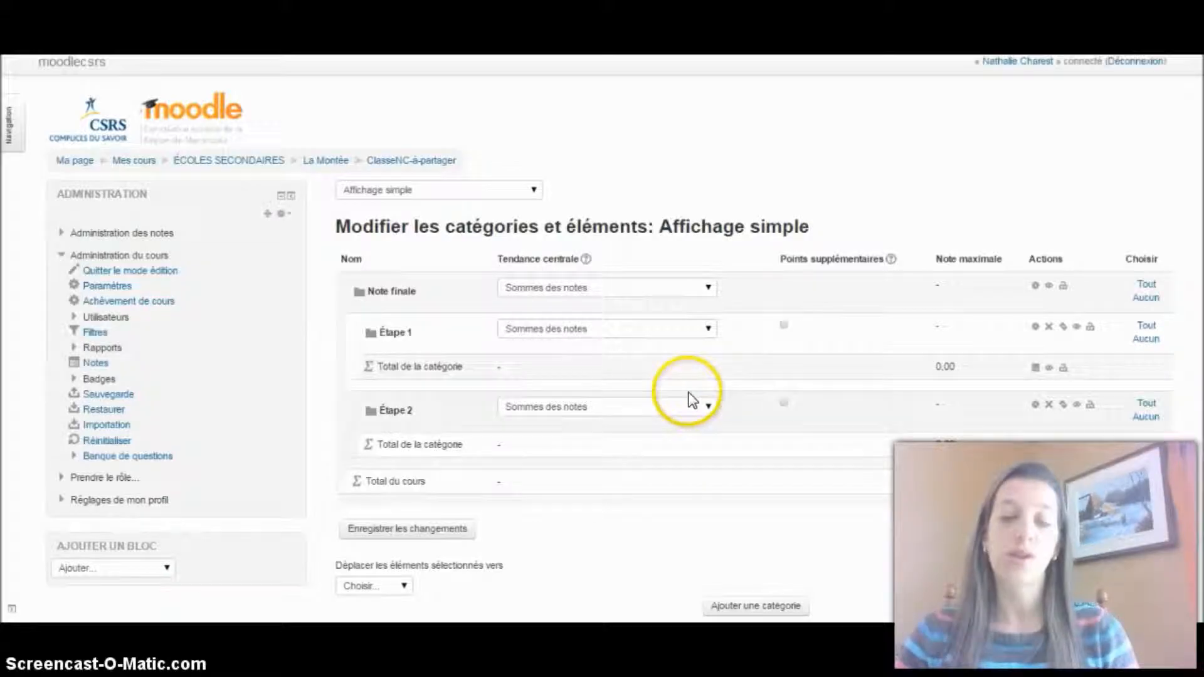
- Start a new grade category named Compétence 2 with the aggregation Moyenne pondérée des notes
scroll(720, 424, "down", 1)
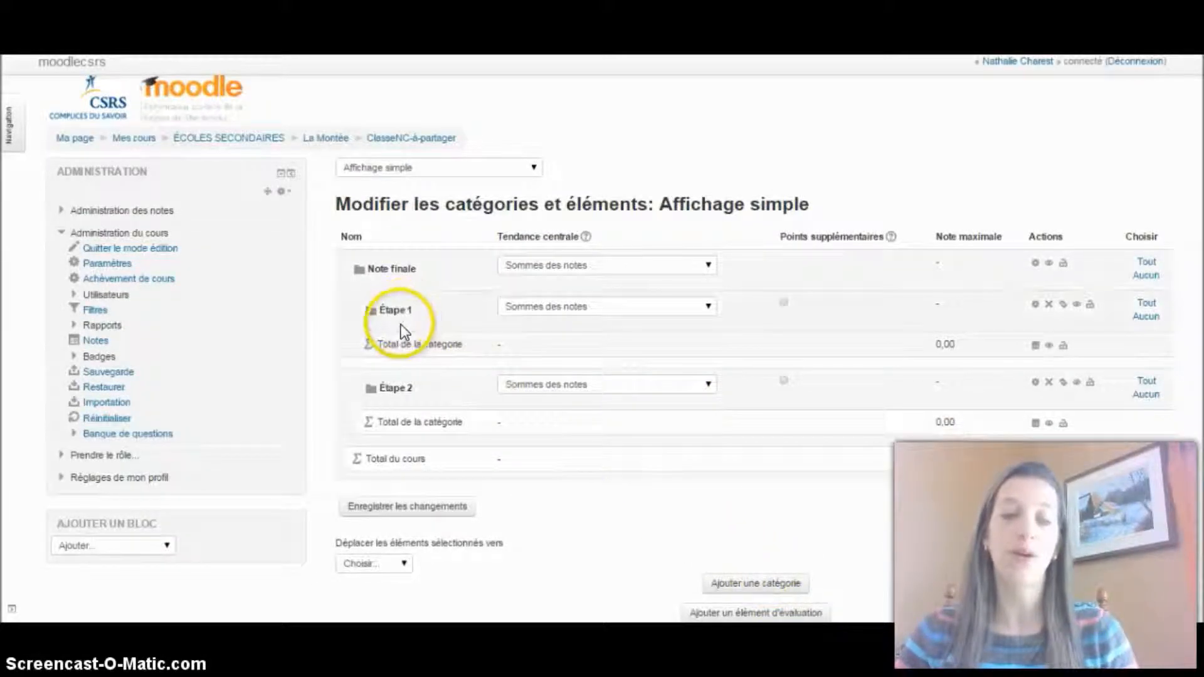
left_click(764, 582)
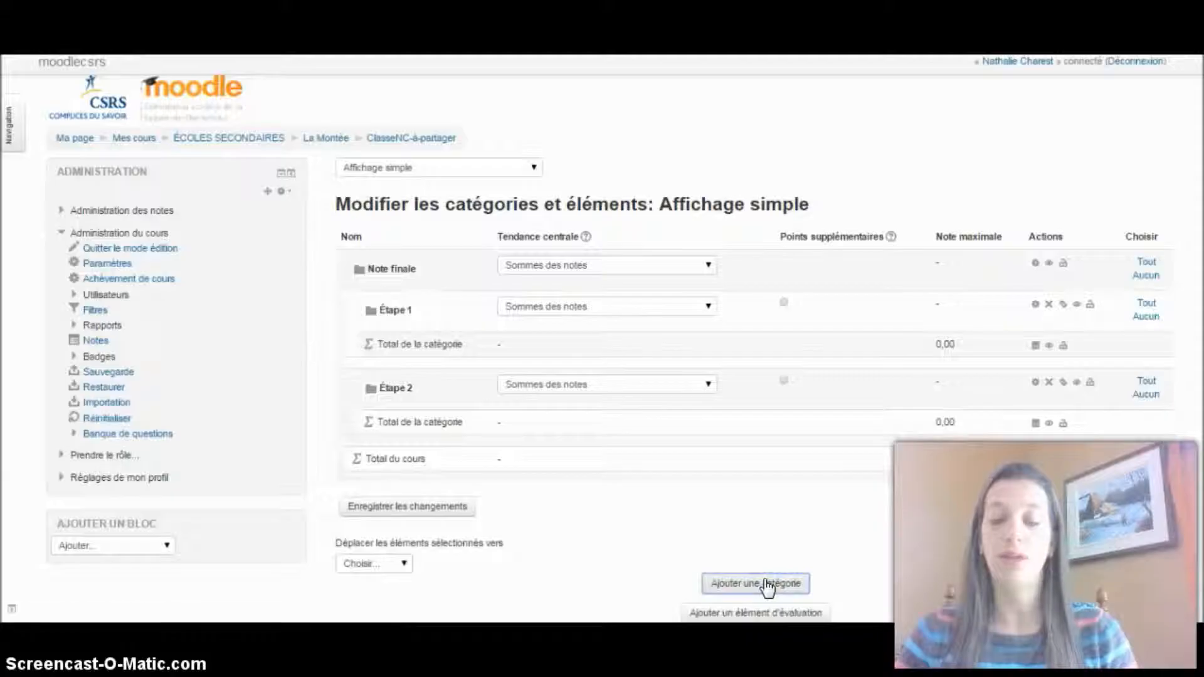
left_click(607, 250)
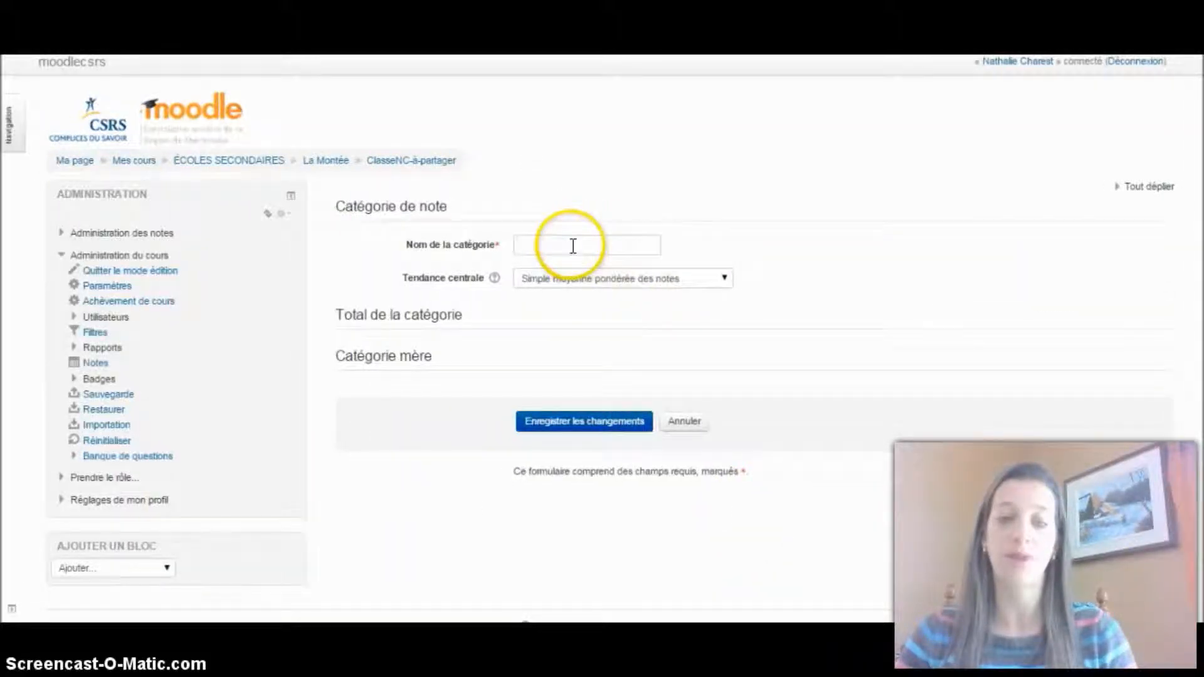
type("Compétence 2")
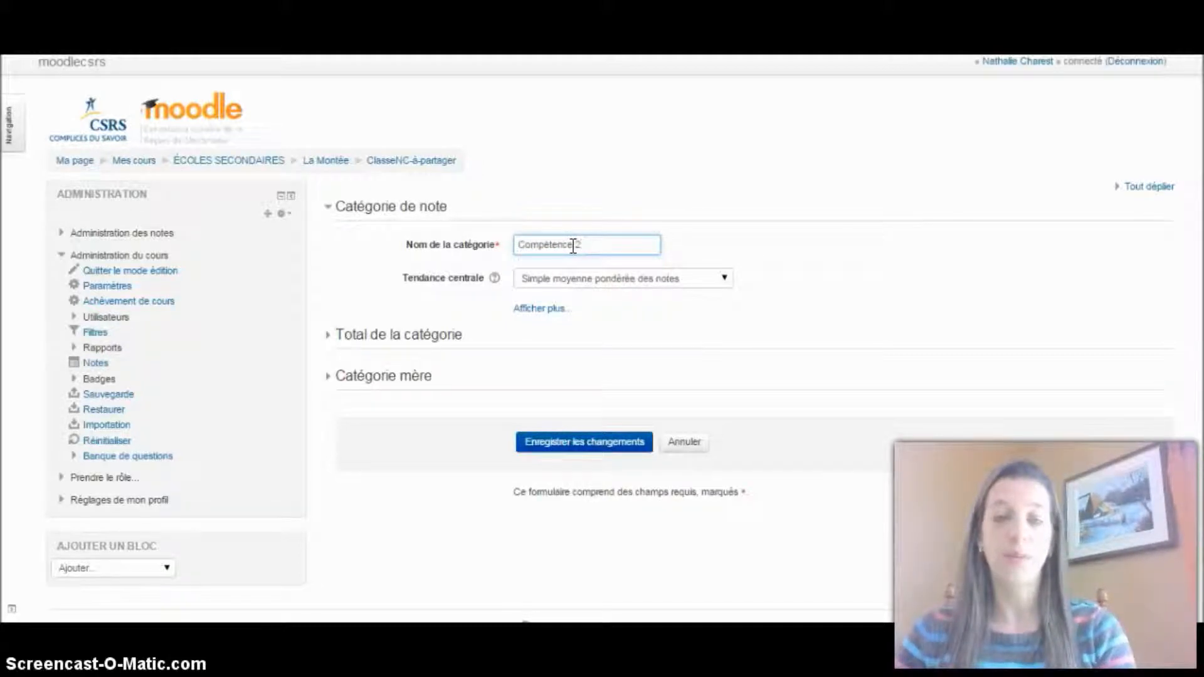
left_click(613, 244)
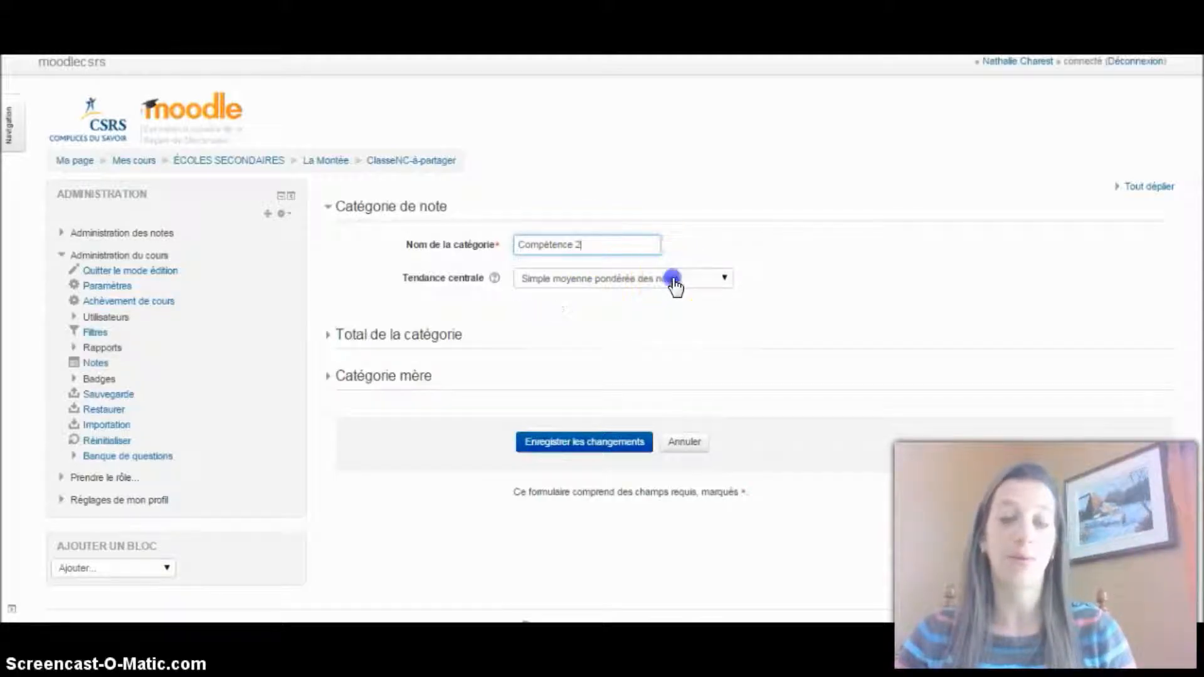
left_click(674, 286)
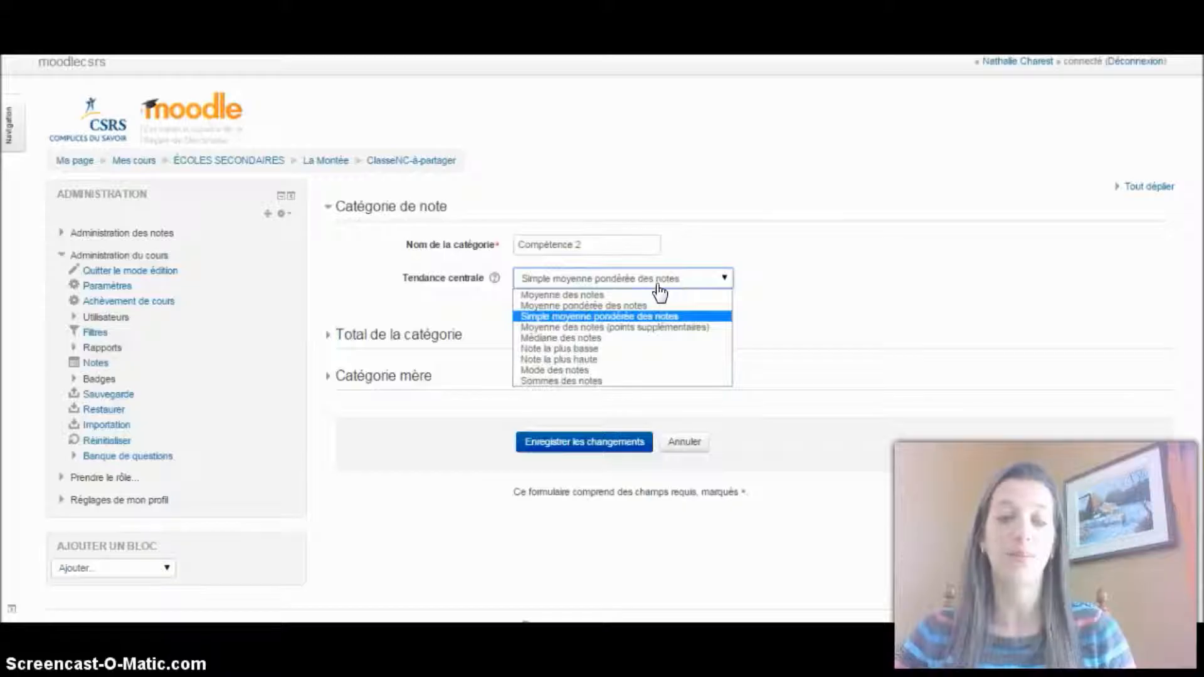
left_click(622, 308)
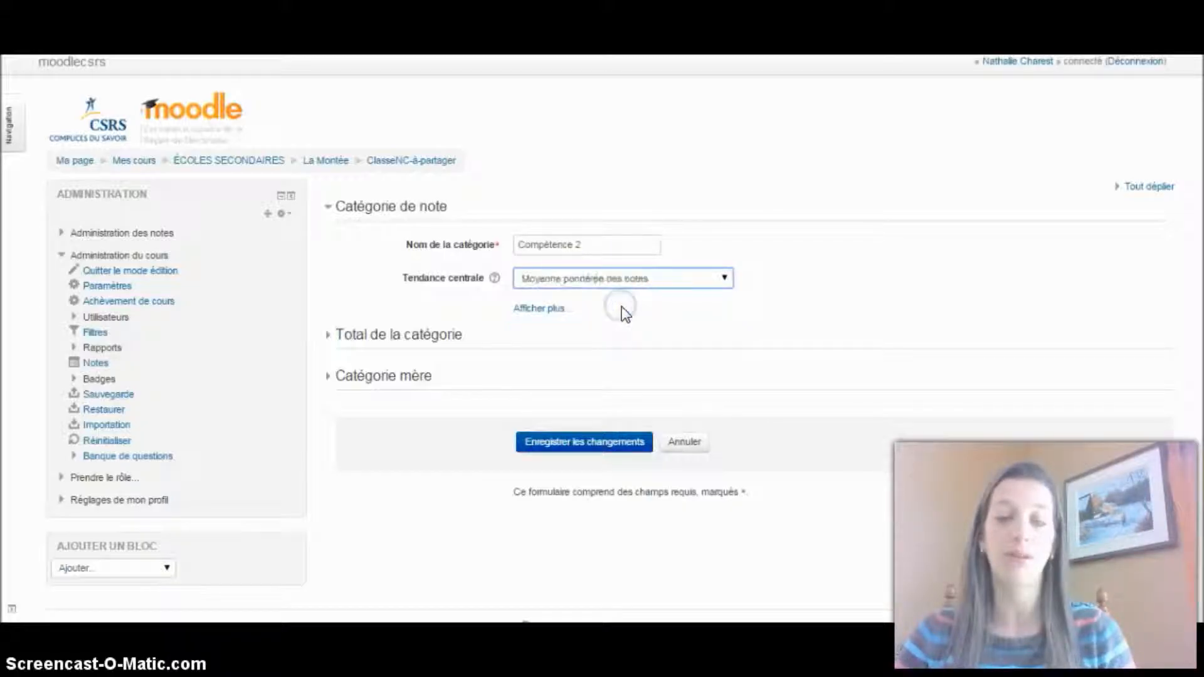
- Set the maximum grade of the Compétence 2 category total to 20
left_click(324, 337)
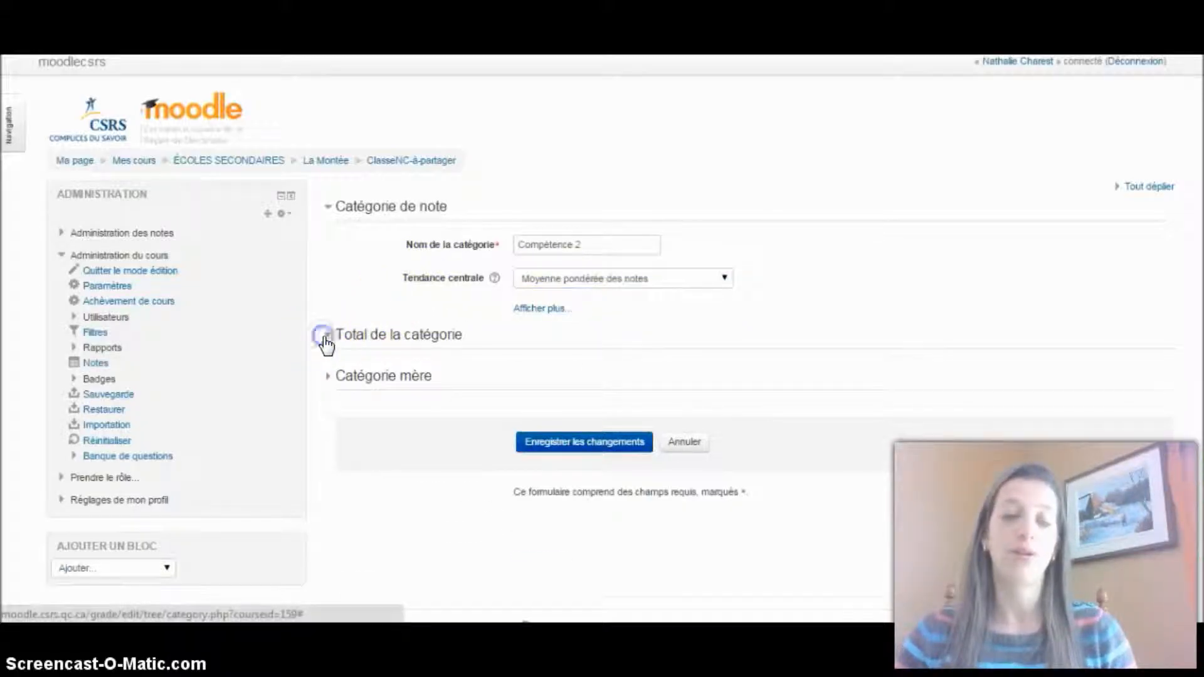
left_click(567, 439)
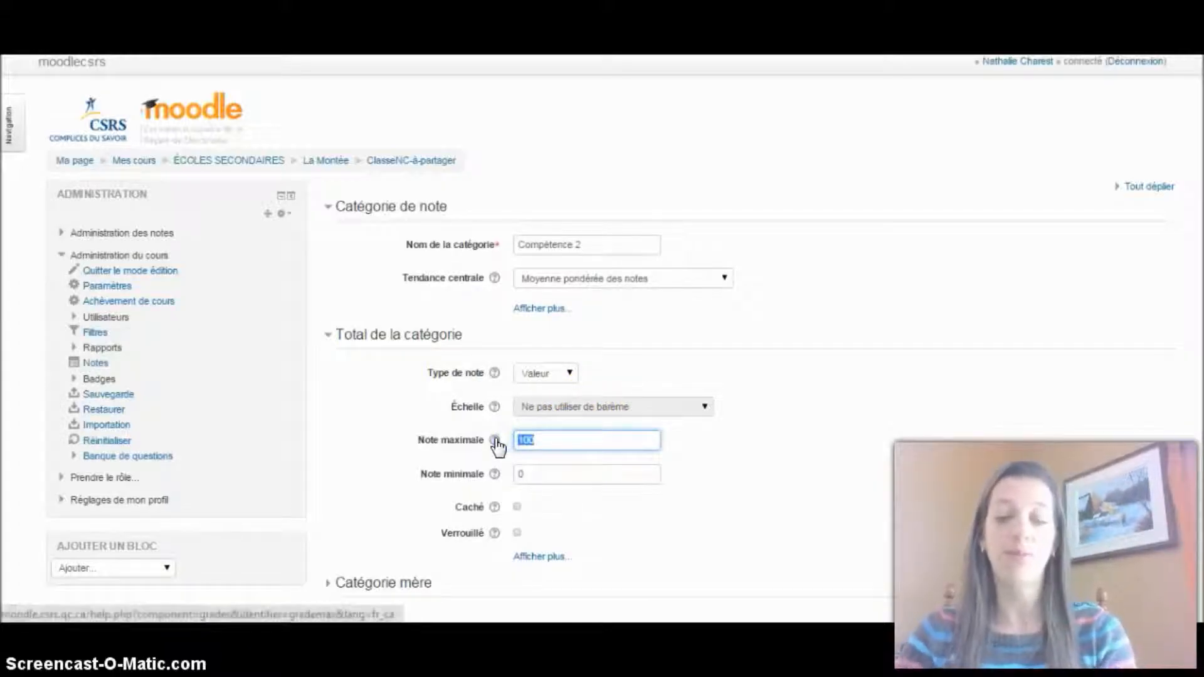
type("20")
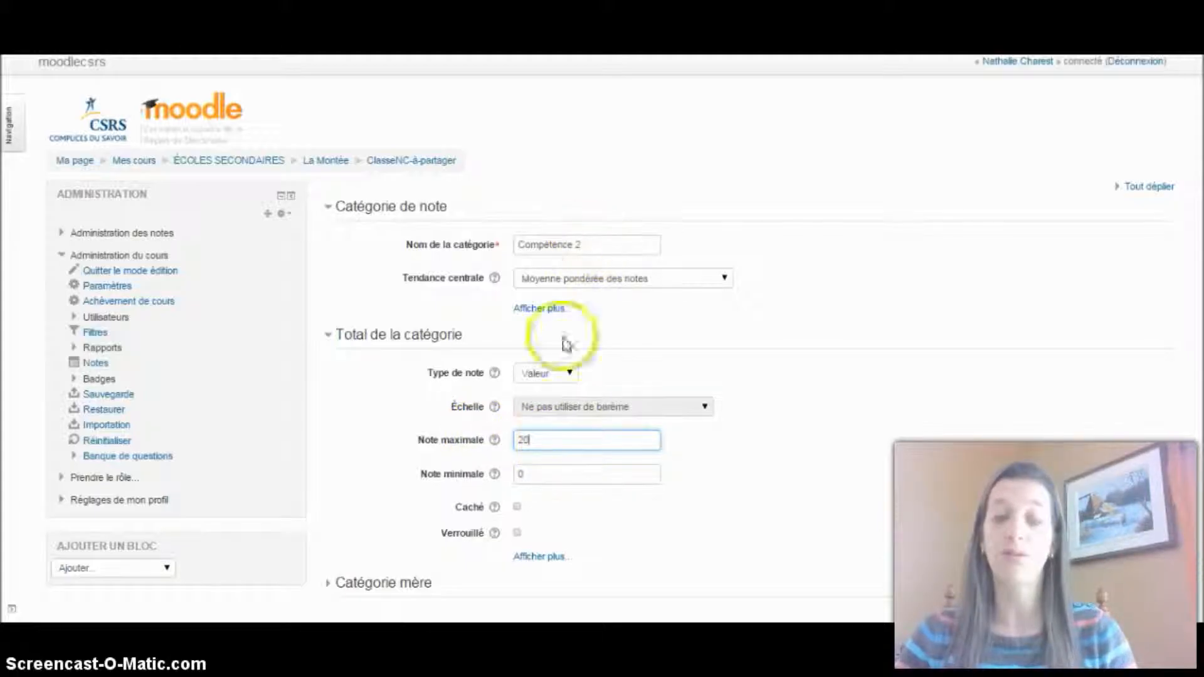
- Assign Étape 1 as the parent category of Compétence 2 and save the new category
scroll(562, 441, "down", 3)
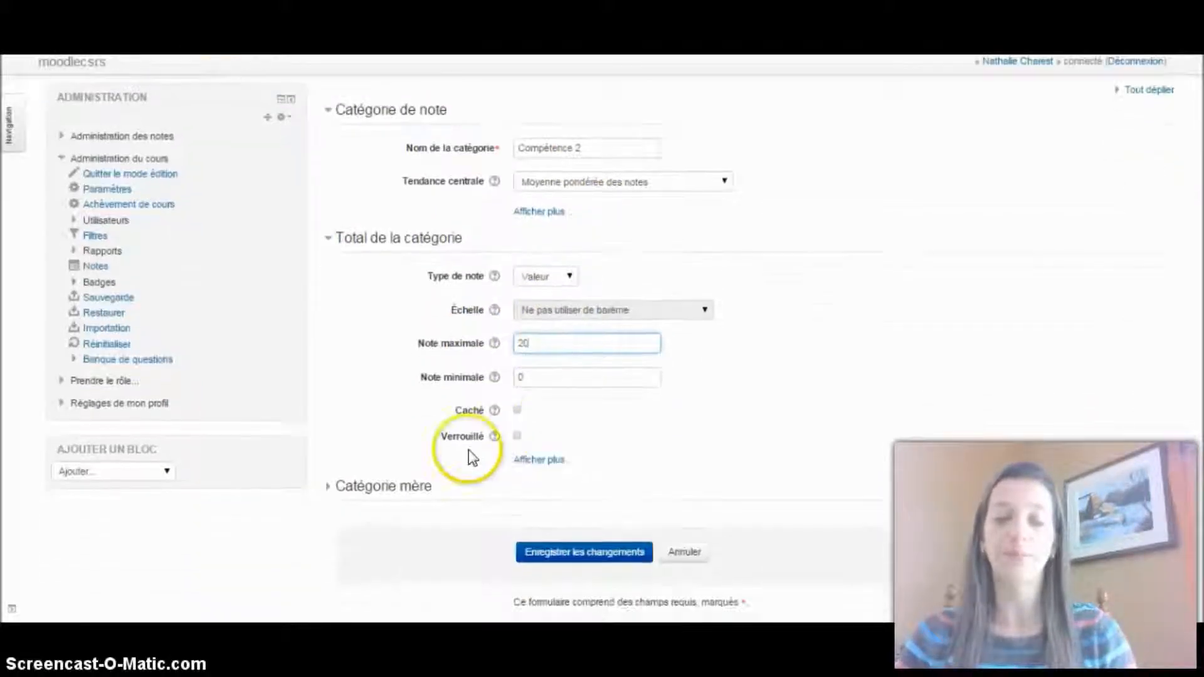
left_click(329, 487)
scroll(616, 492, "down", 3)
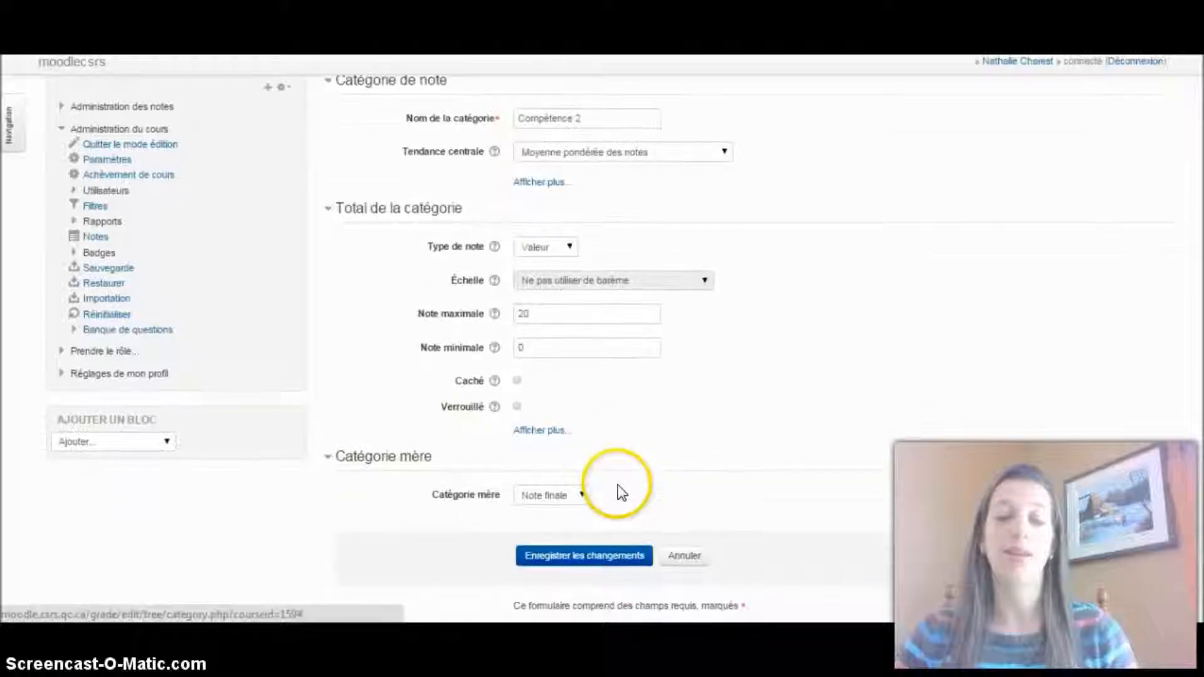
left_click(582, 438)
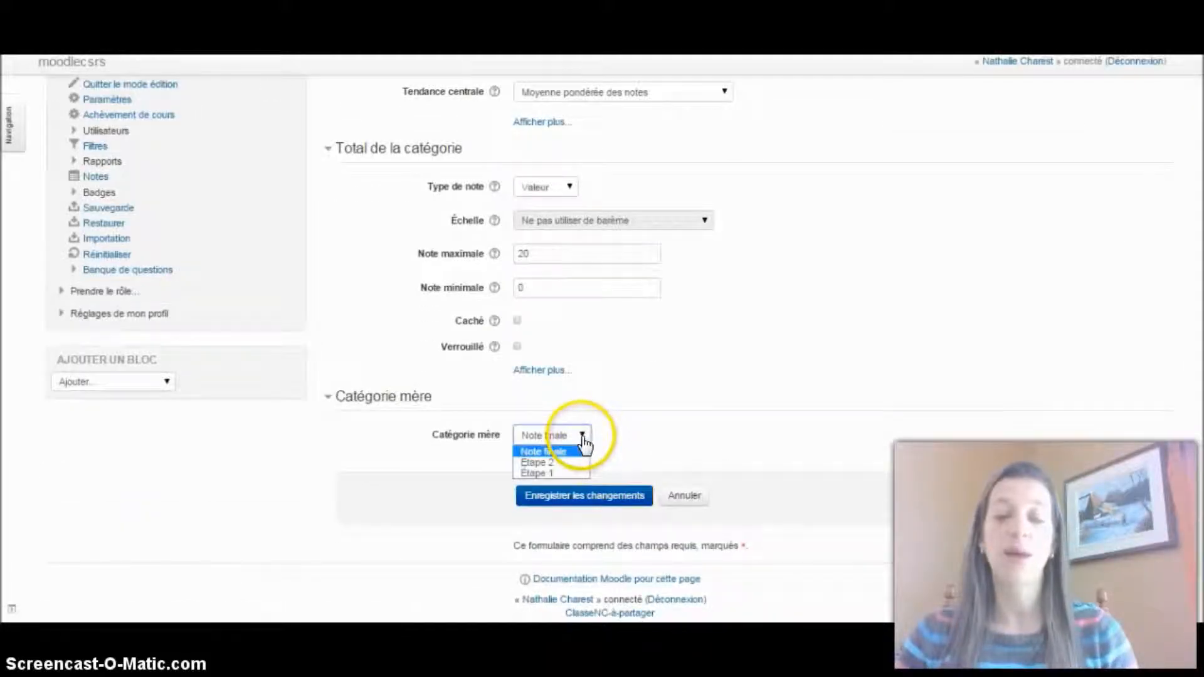
left_click(562, 467)
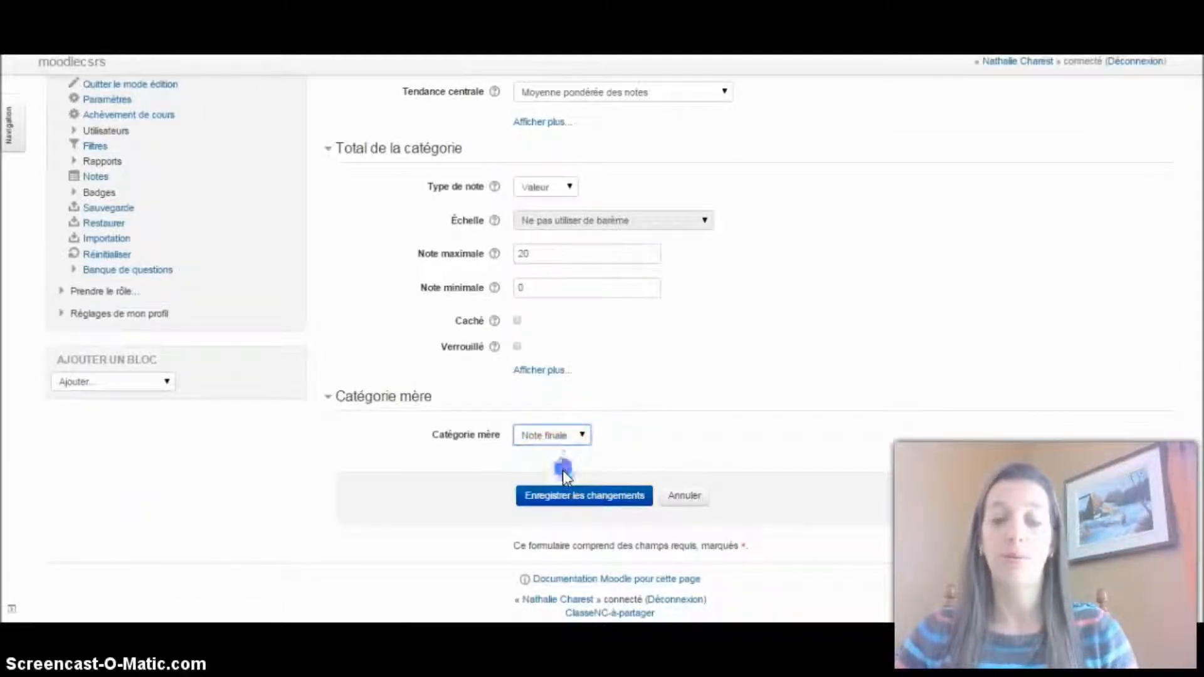
left_click(577, 500)
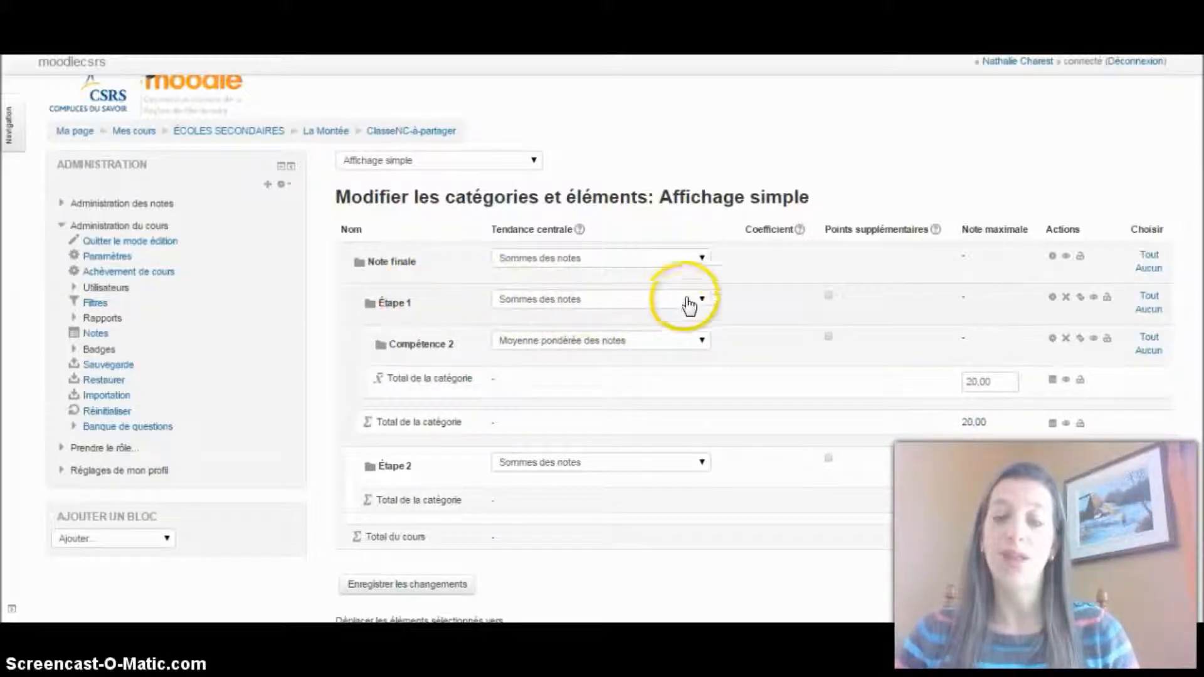
- Examine the category total settings of Étape 1, including its maximum grade, and leave them without saving
left_click(1053, 298)
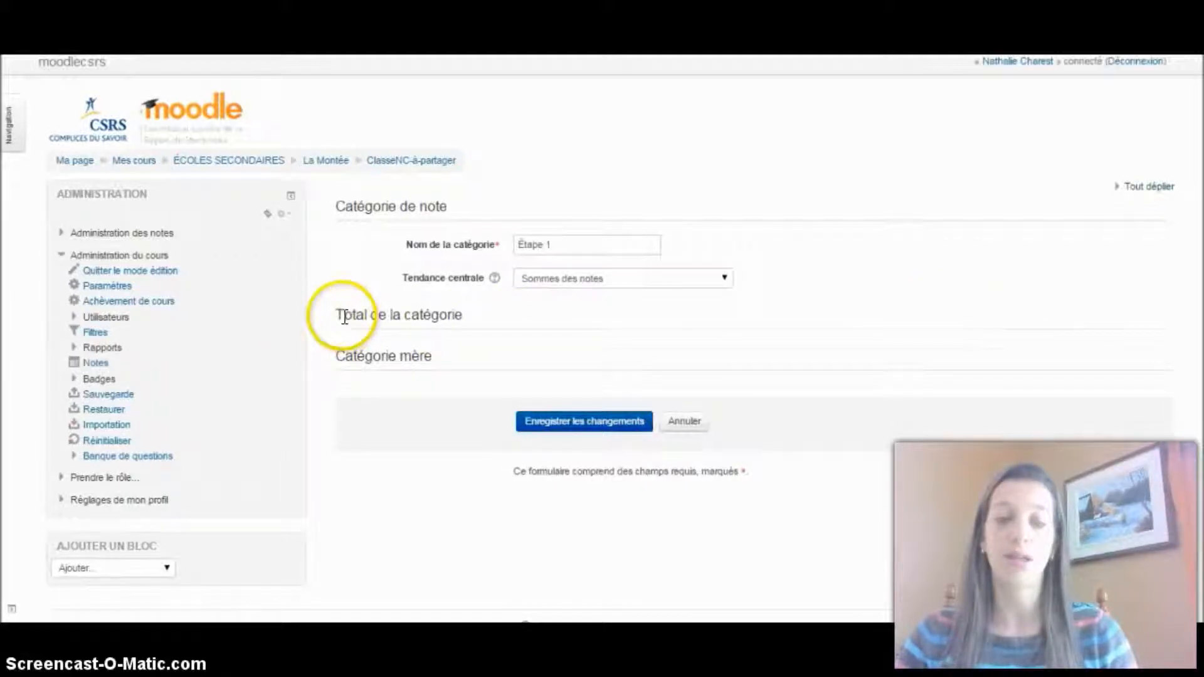
left_click(332, 337)
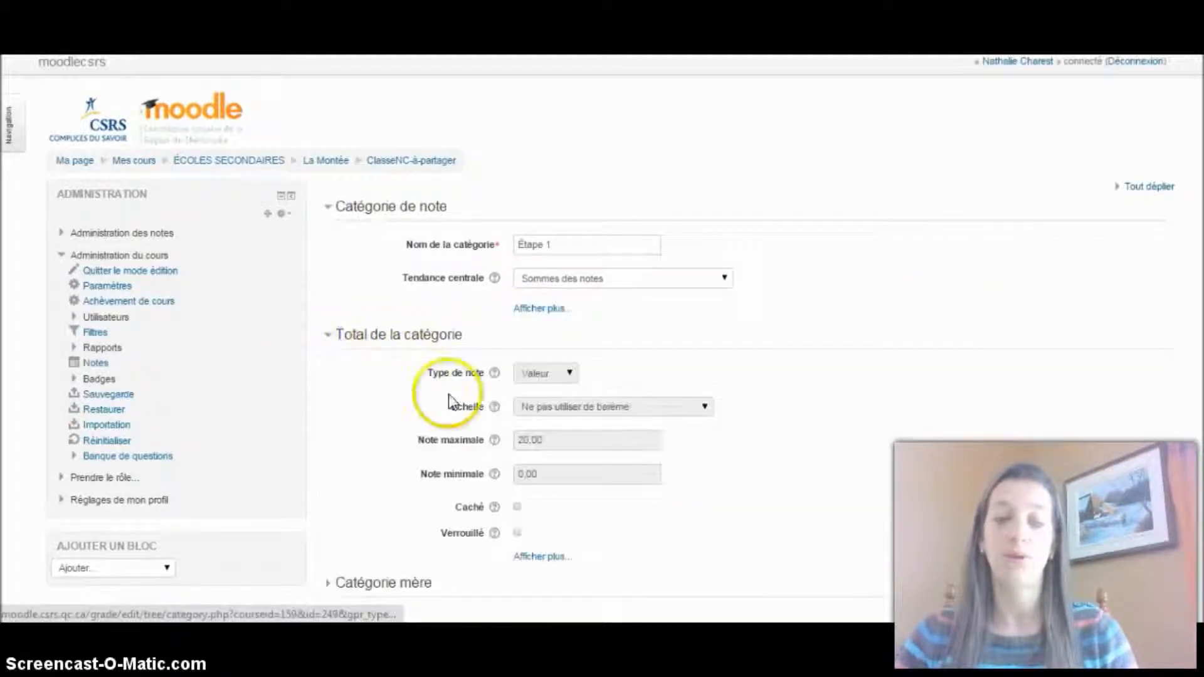
scroll(548, 440, "down", 1)
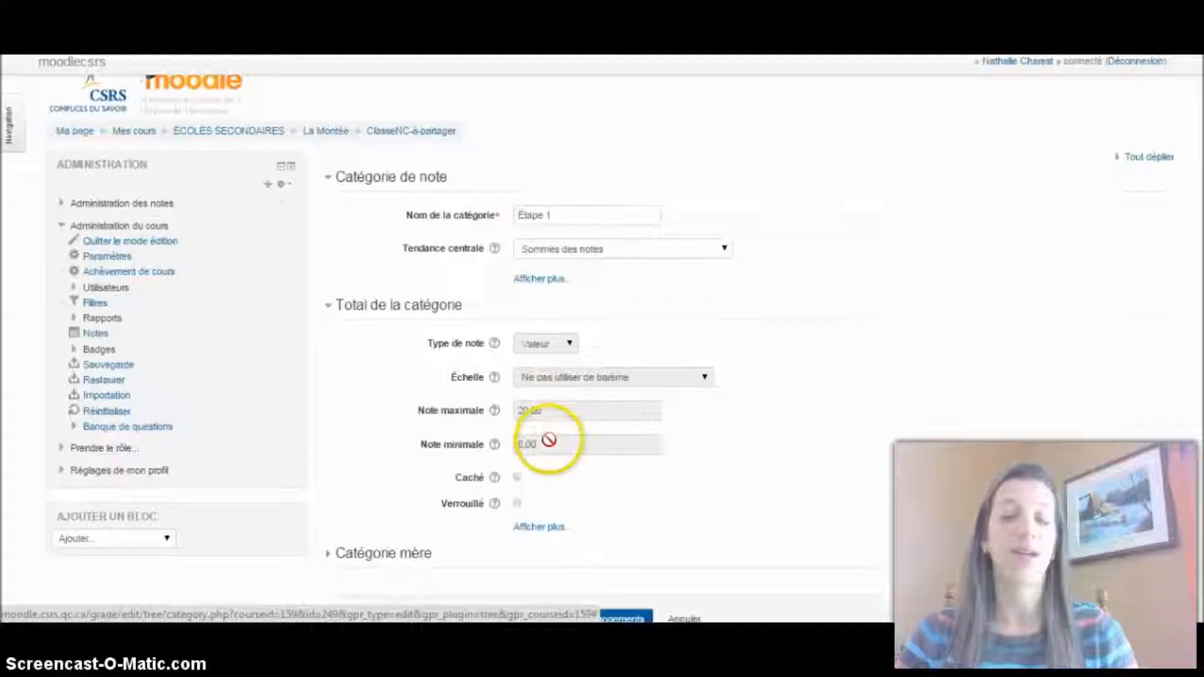
scroll(551, 441, "down", 3)
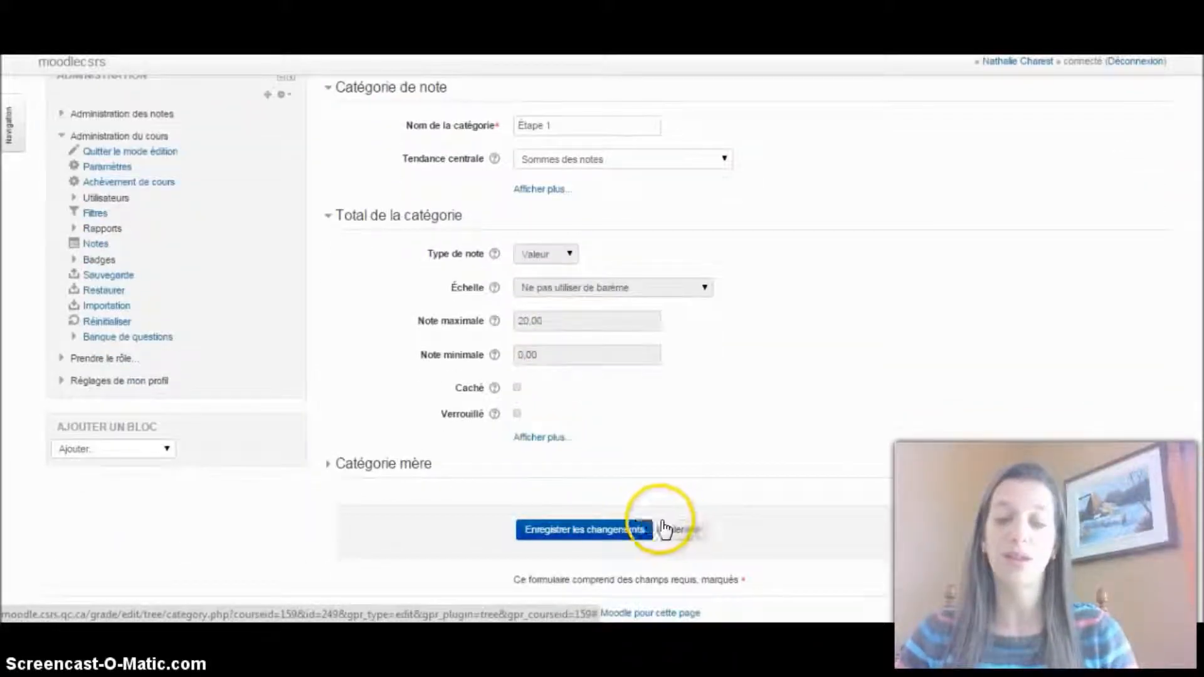
left_click(693, 526)
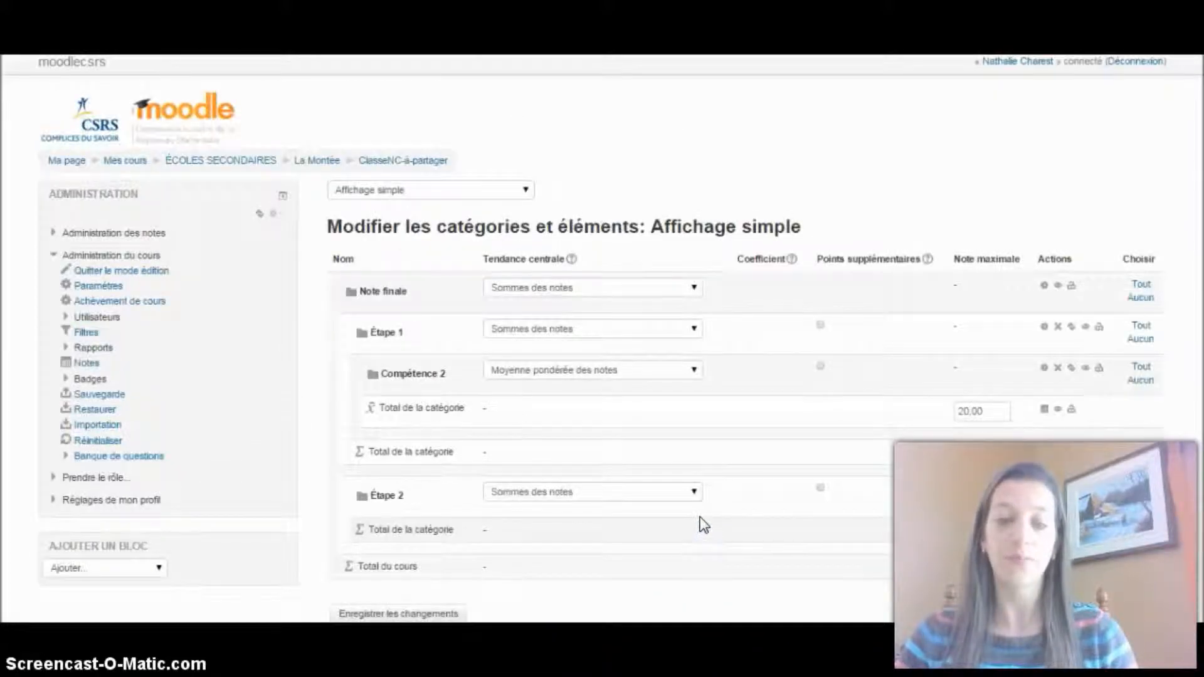
- Start a new grade category named Compétence 1 with the aggregation Moyenne pondérée des notes
scroll(702, 526, "down", 2)
scroll(702, 526, "down", 3)
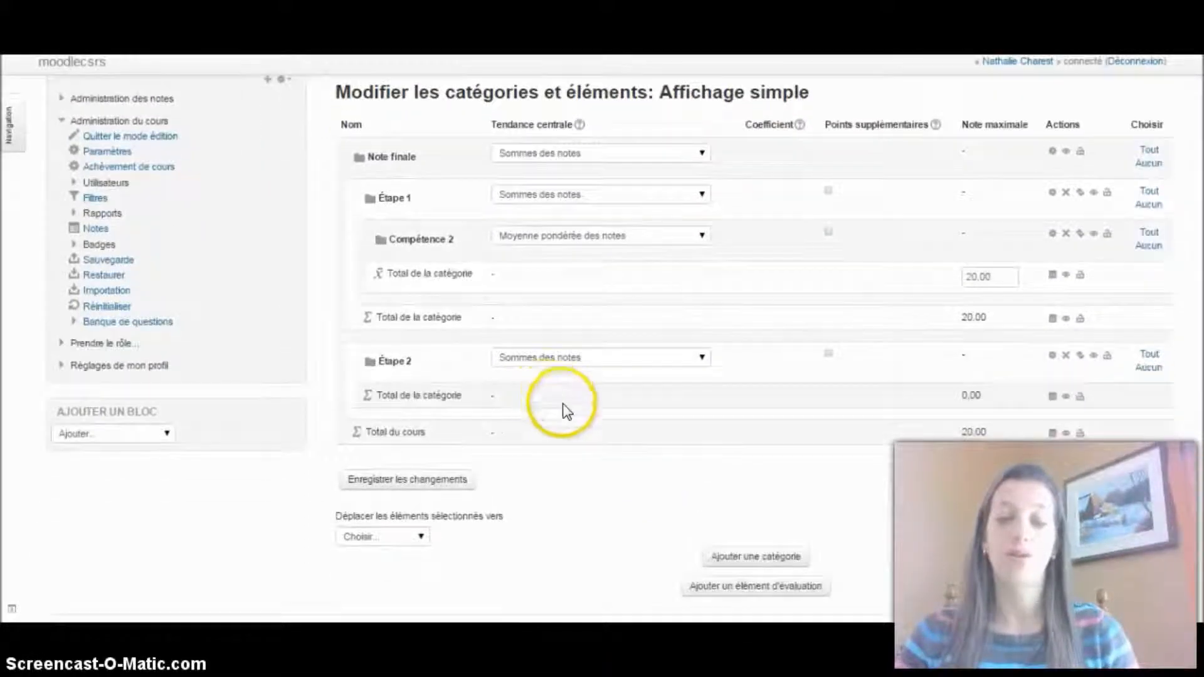
scroll(715, 471, "down", 2)
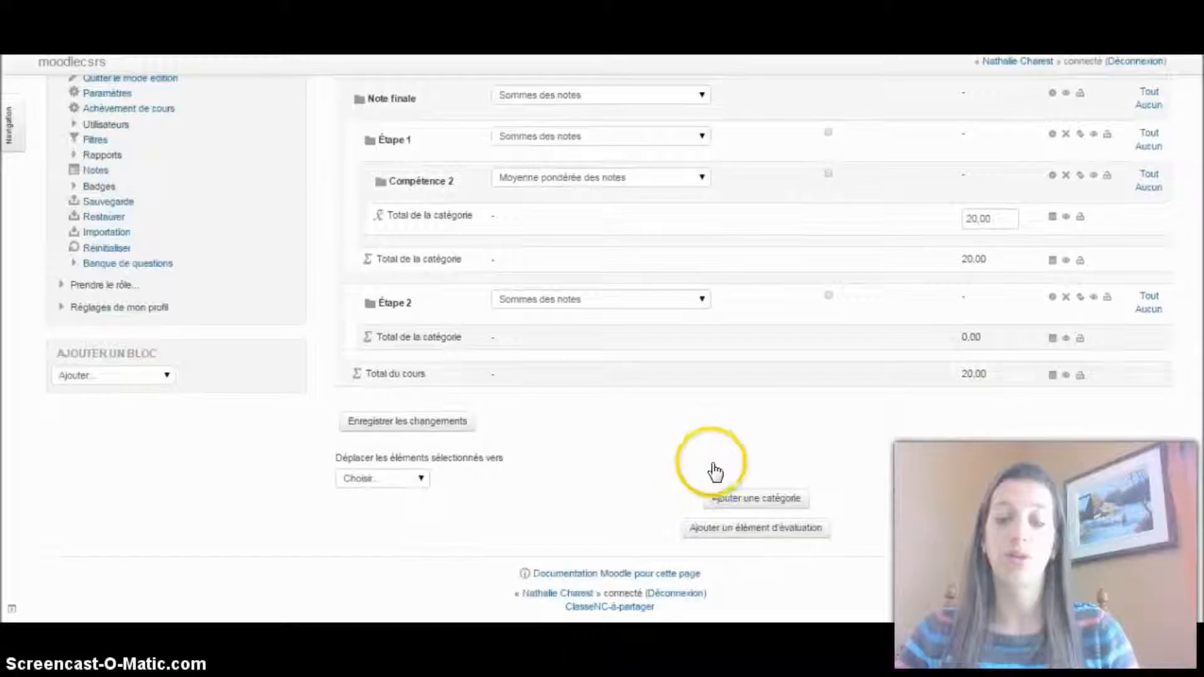
left_click(761, 499)
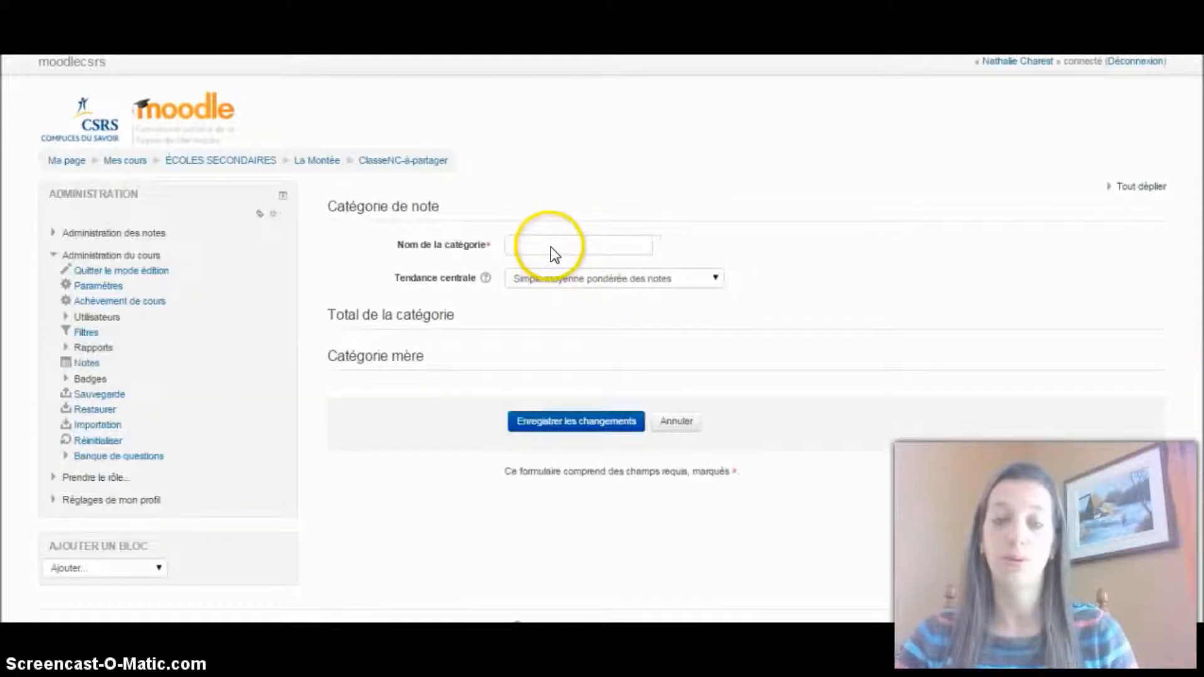
left_click(554, 249)
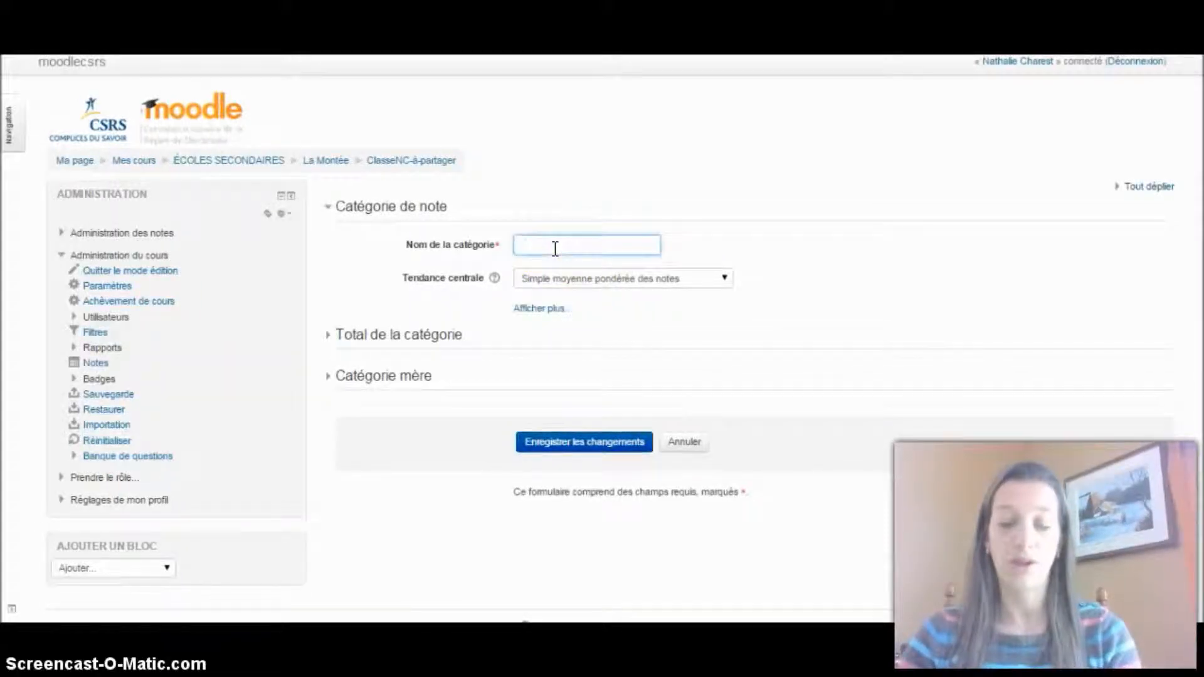
type("Compétence 1")
left_click(593, 282)
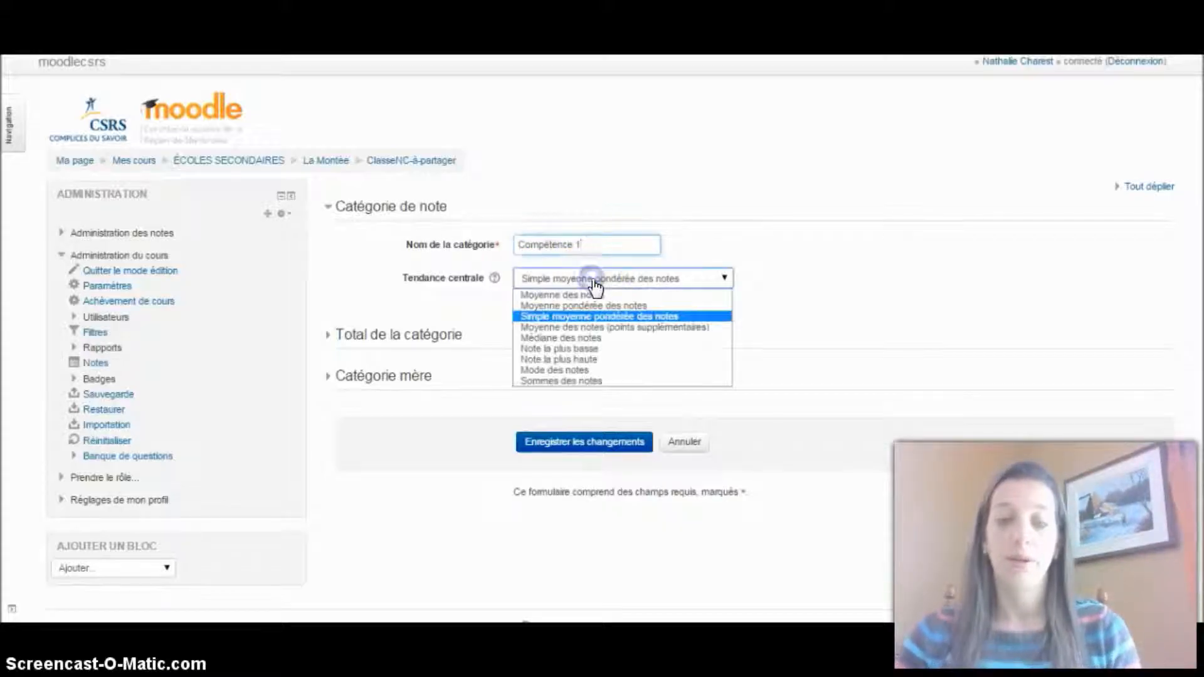
left_click(590, 304)
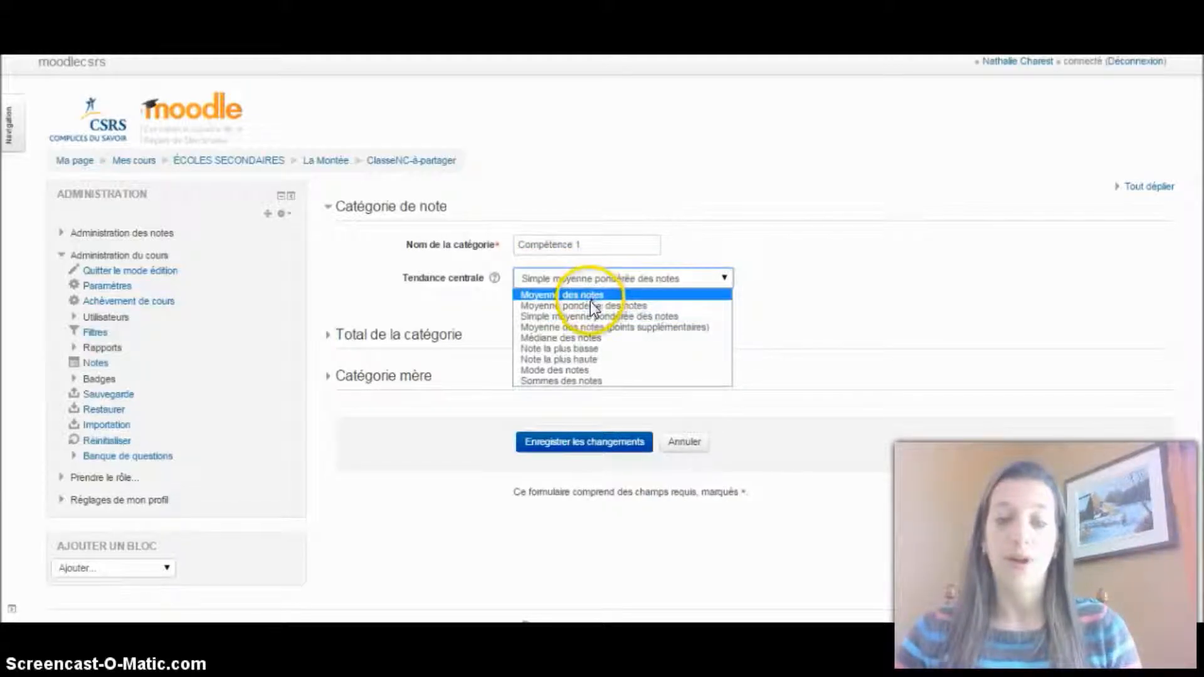
- Set the maximum grade of the Compétence 1 category total to 6
left_click(330, 337)
left_click_drag(569, 436, 489, 443)
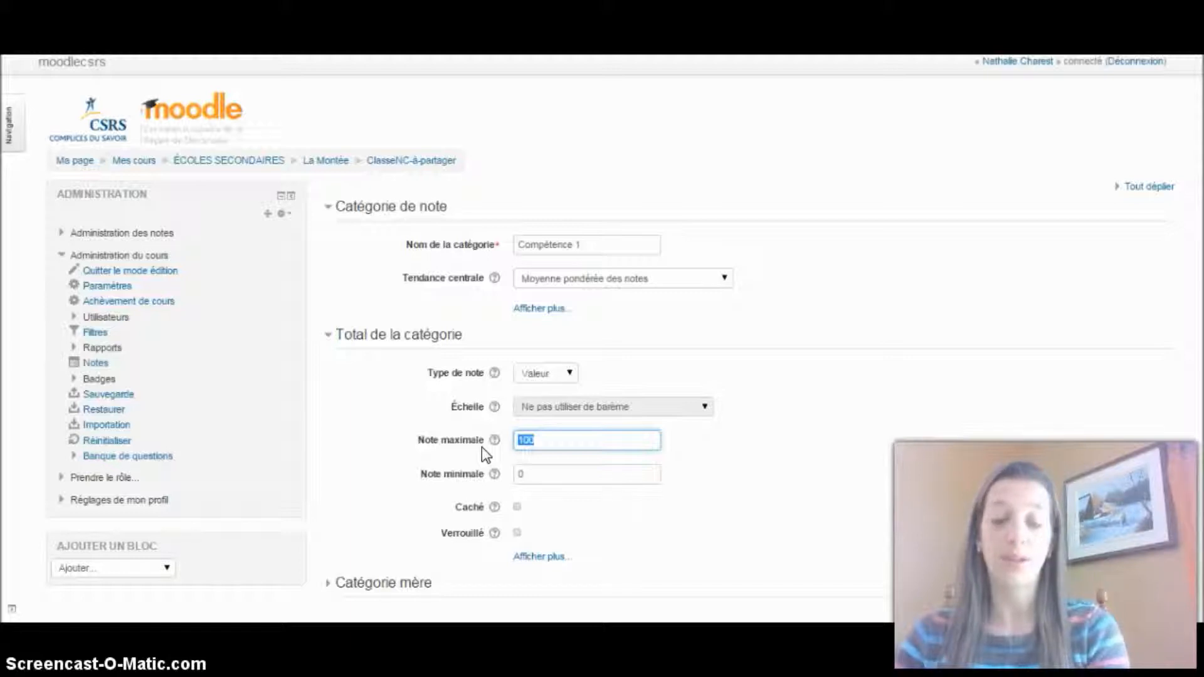
type("8")
- Keep Note finale as the parent category of Compétence 1 and save the new category
scroll(533, 487, "down", 1)
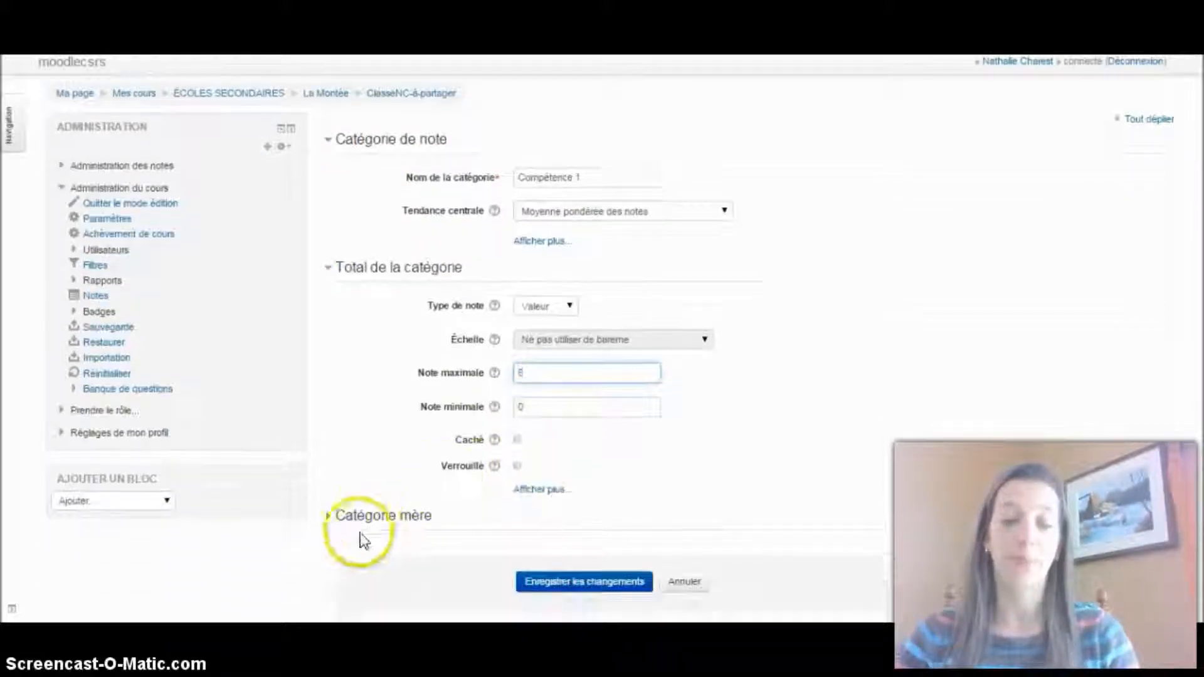
left_click(336, 515)
scroll(478, 479, "down", 1)
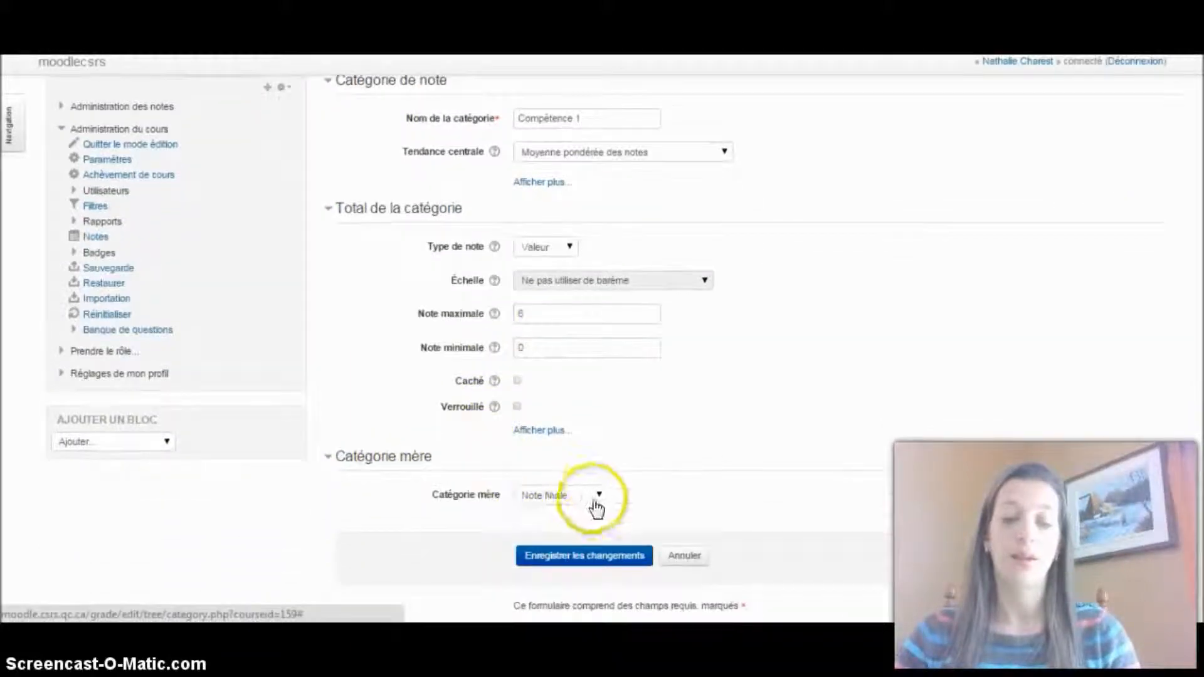
left_click(595, 501)
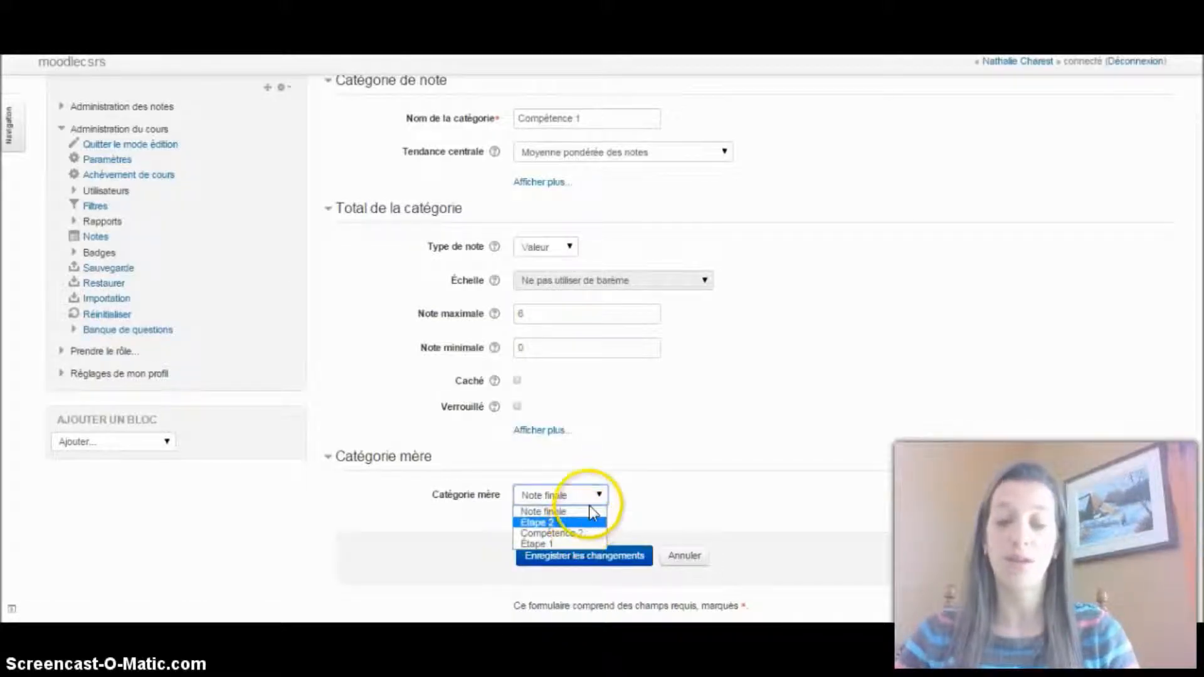
left_click(602, 498)
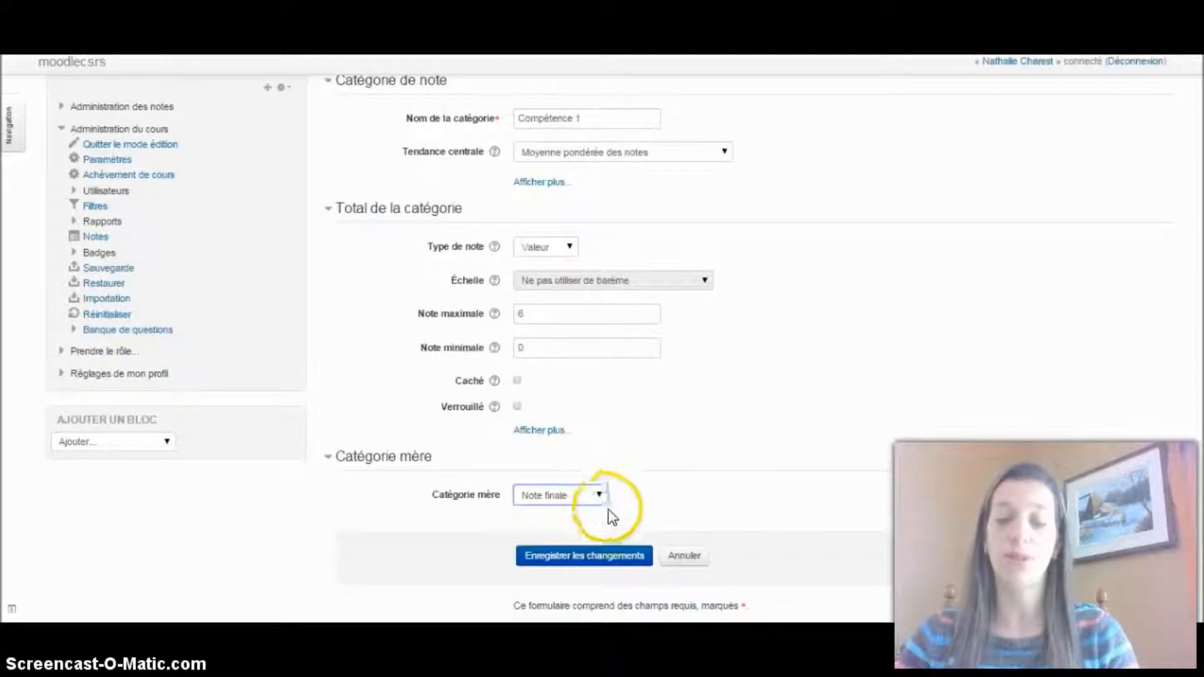
left_click(618, 558)
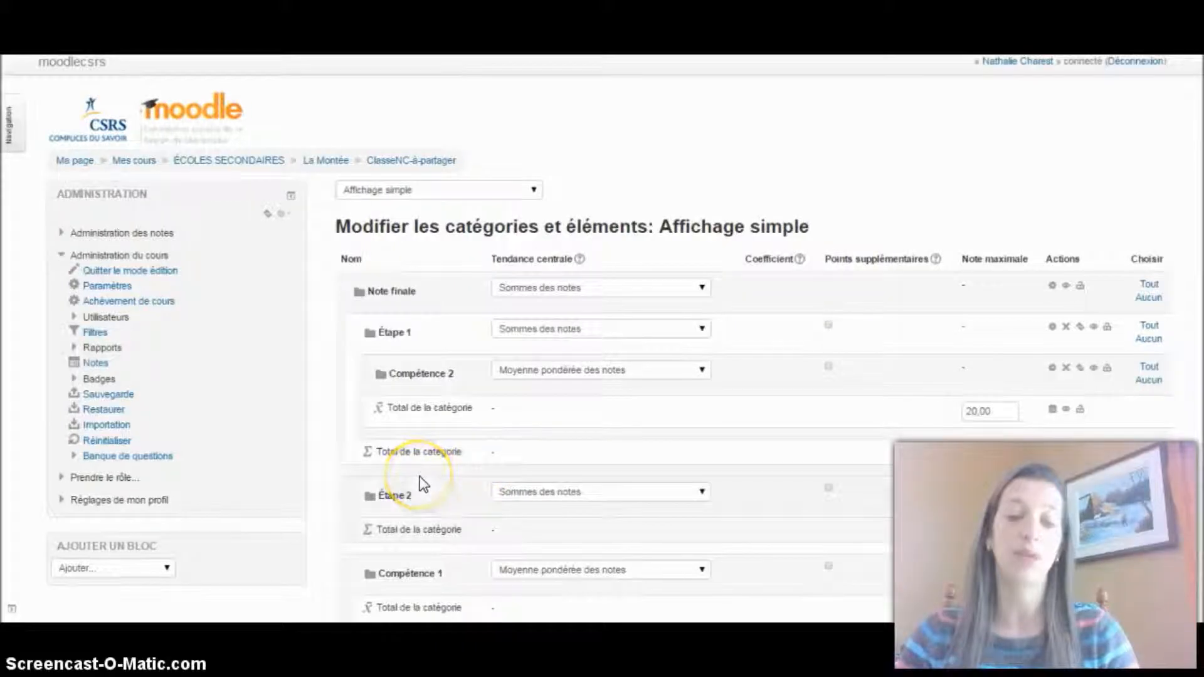
- Move the Compétence 1 category into Étape 2
scroll(420, 483, "down", 1)
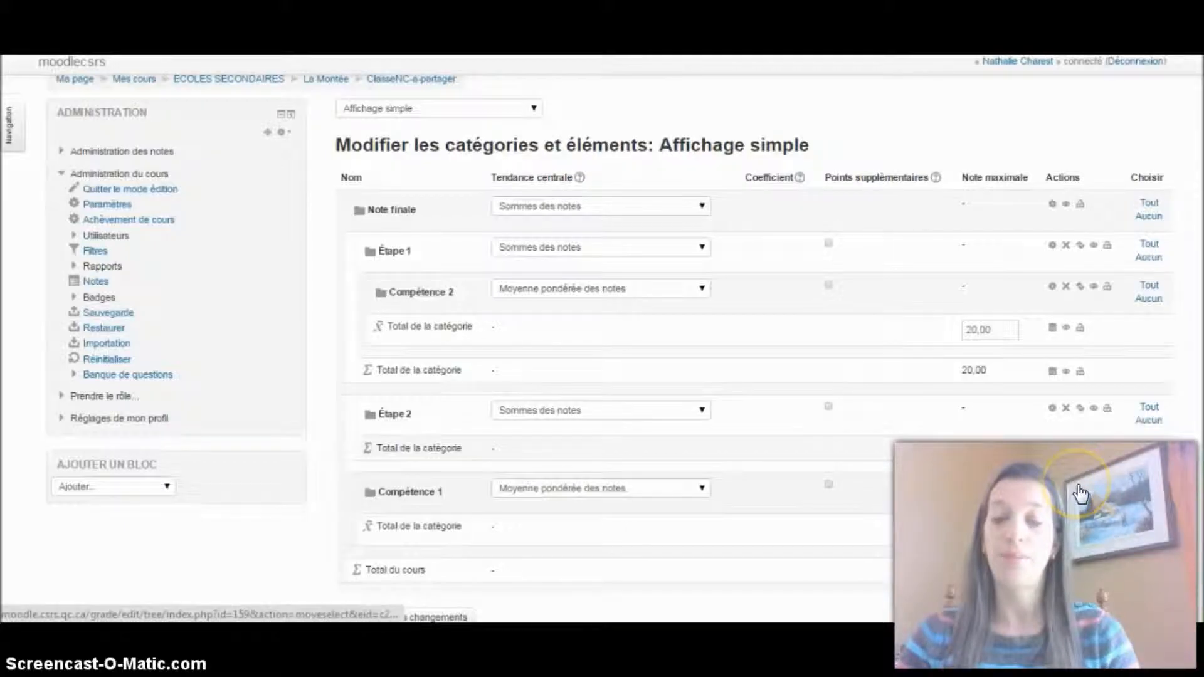
left_click(1055, 490)
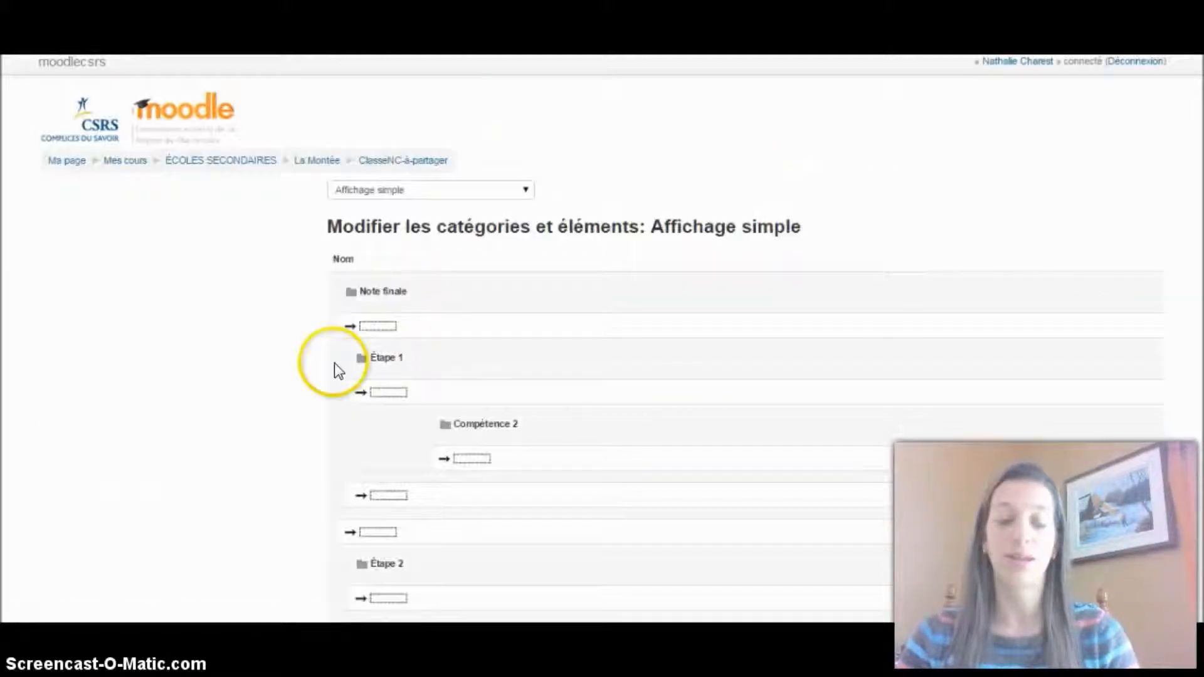
scroll(344, 393, "down", 3)
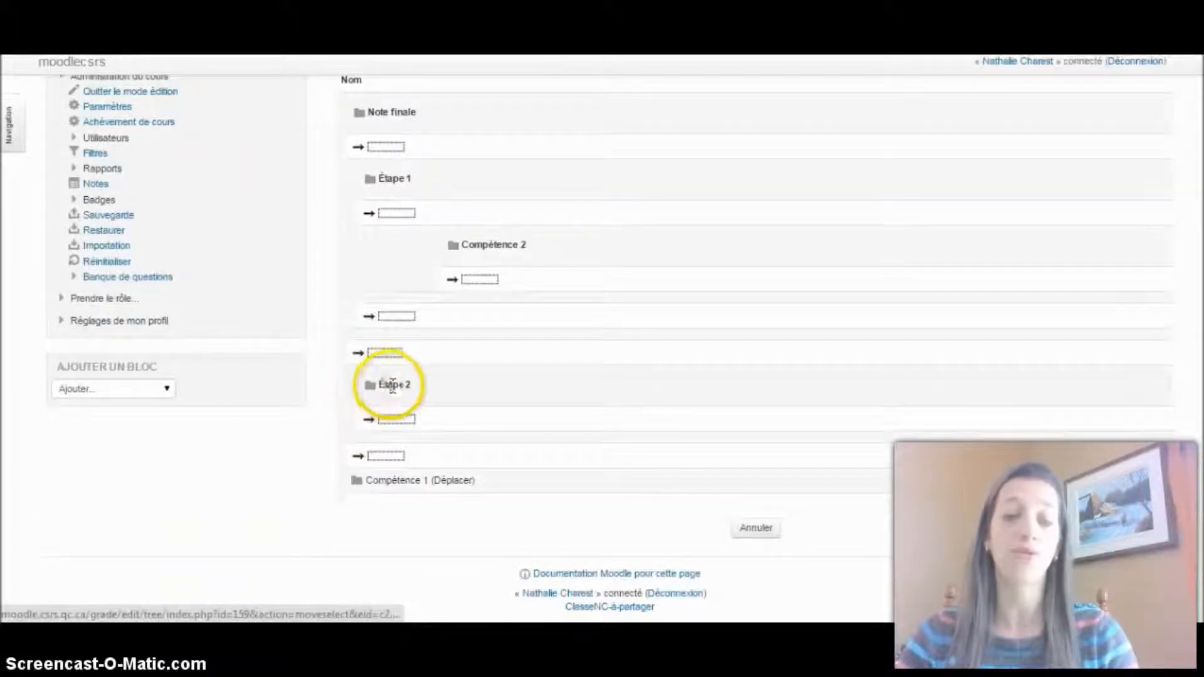
left_click(393, 420)
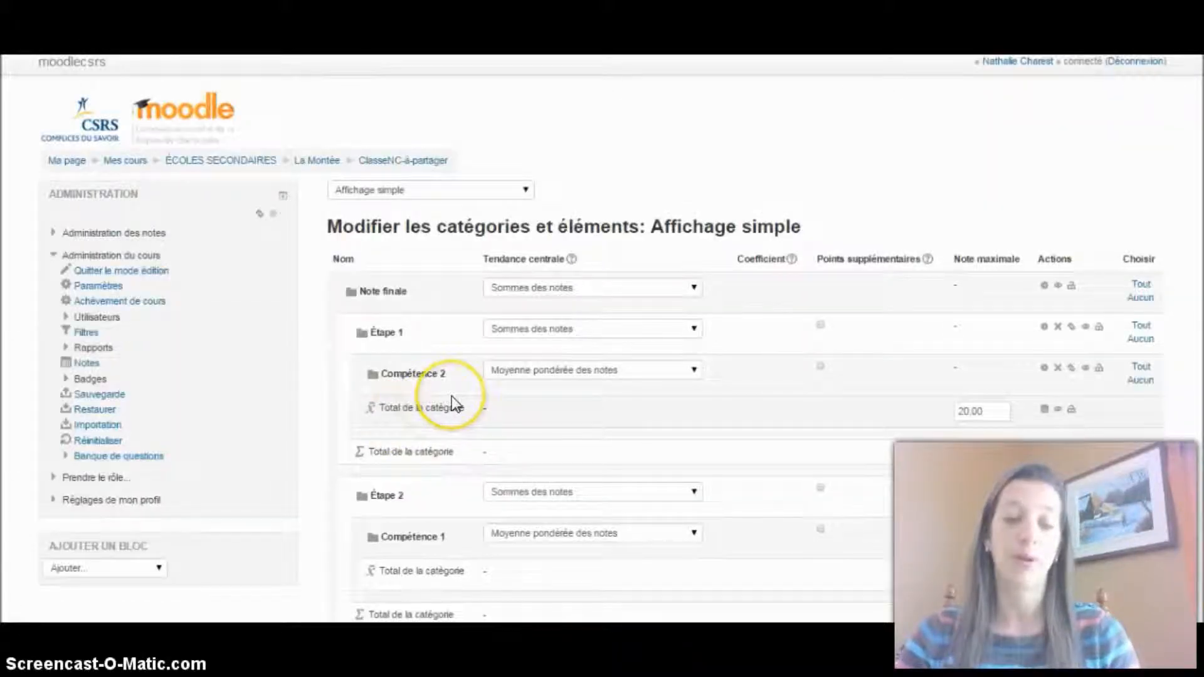
- Start another grade category named Compétence 2, using the aggregation Moyenne pondérée des notes
scroll(451, 398, "down", 2)
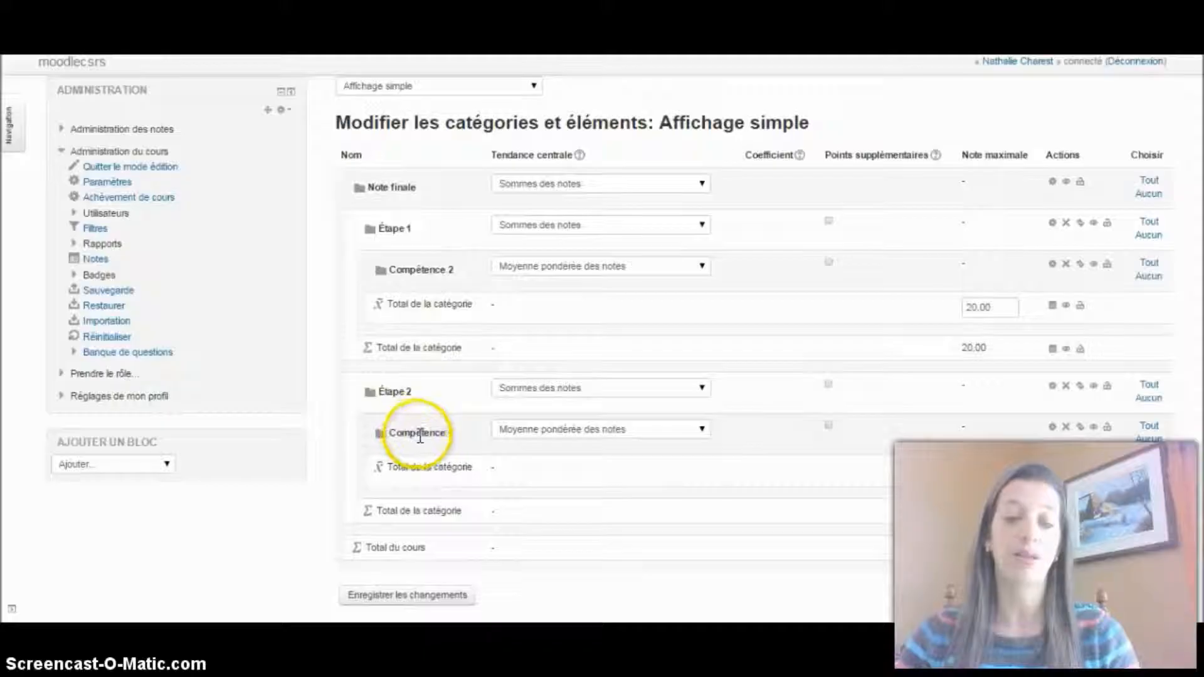
scroll(622, 500, "down", 3)
left_click(763, 502)
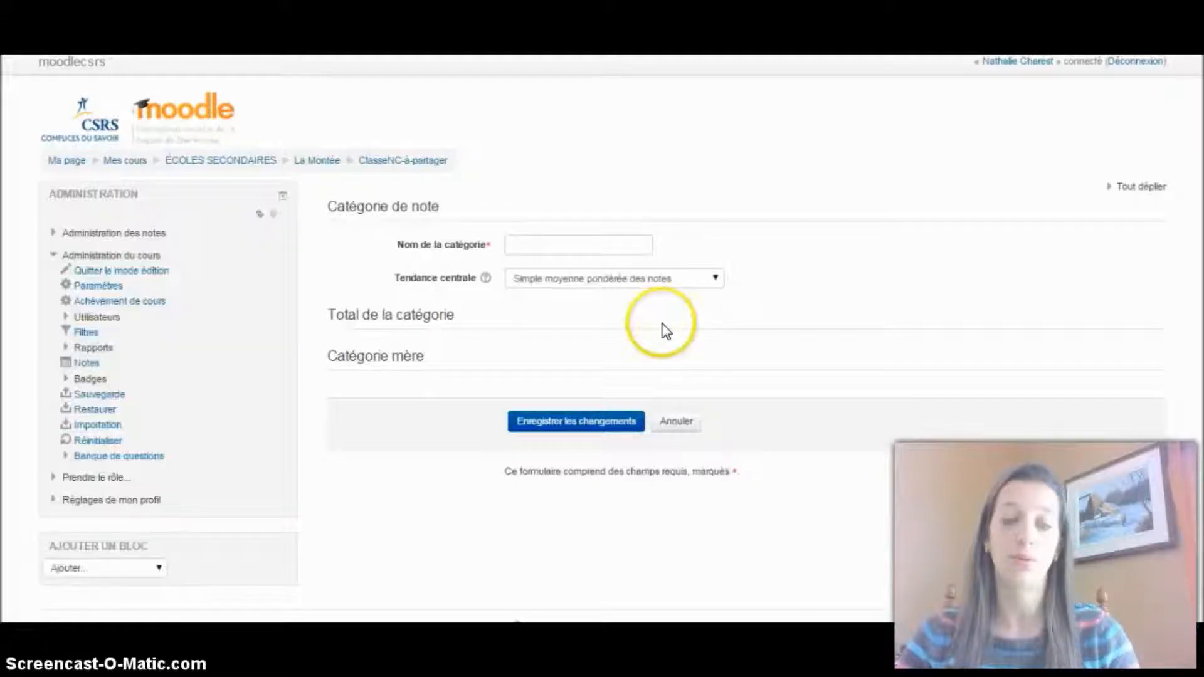
left_click(547, 244)
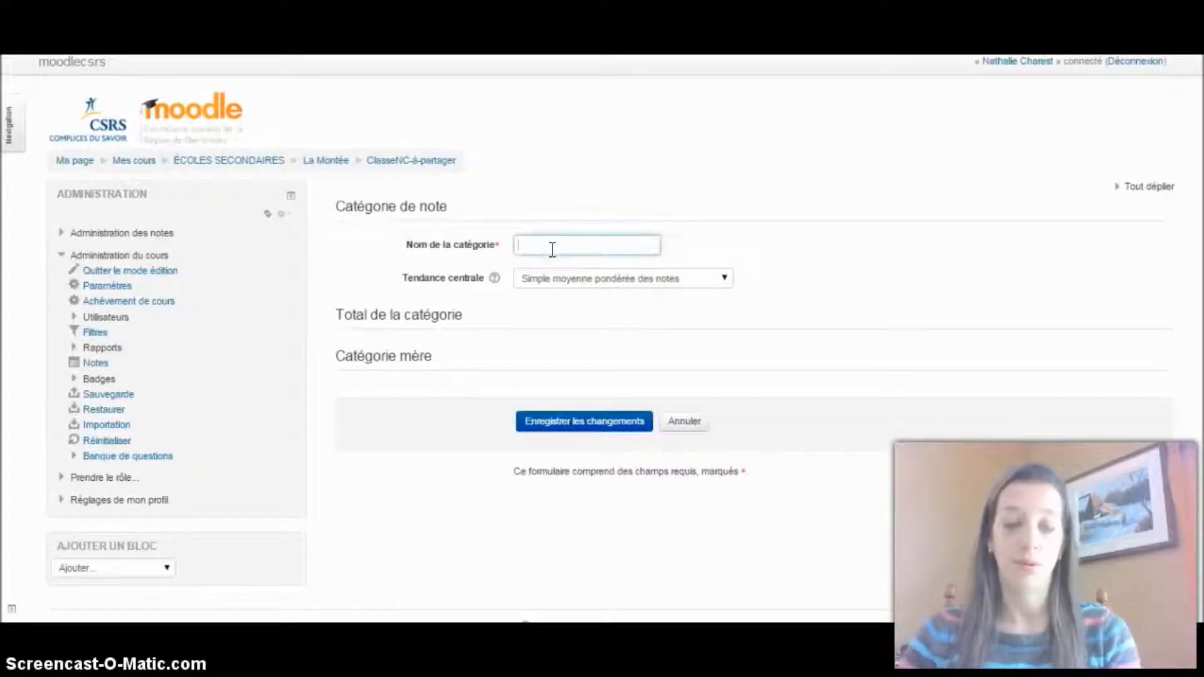
type("Compétence 2")
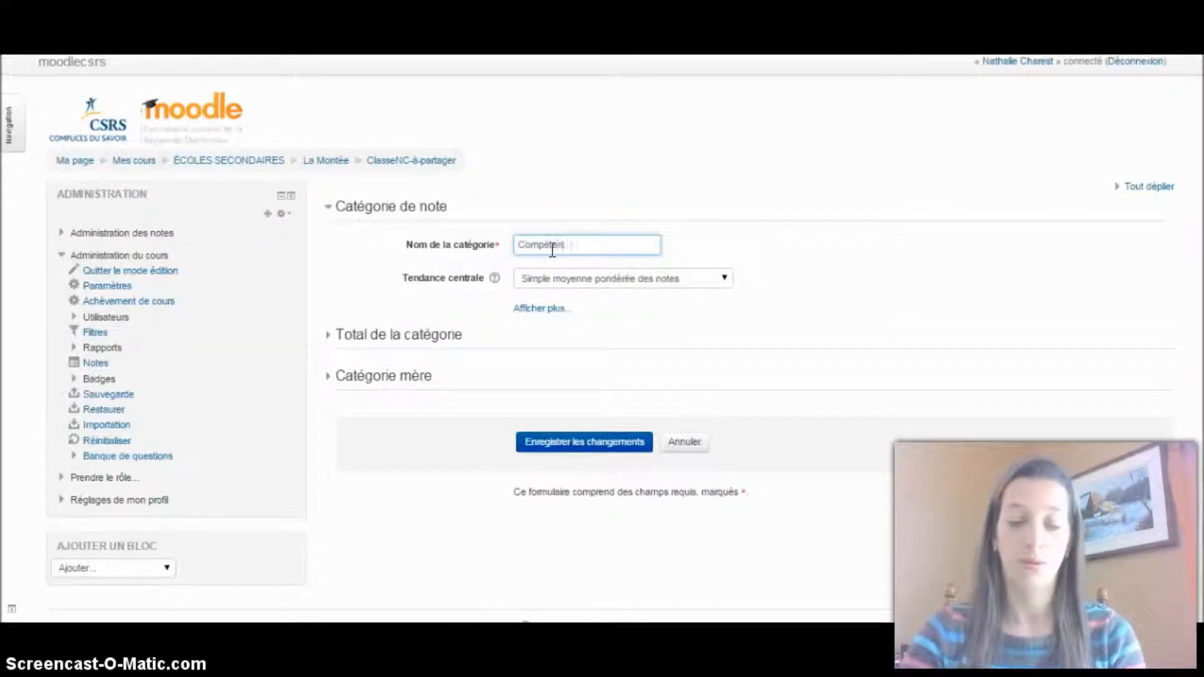
left_click(594, 275)
left_click(594, 278)
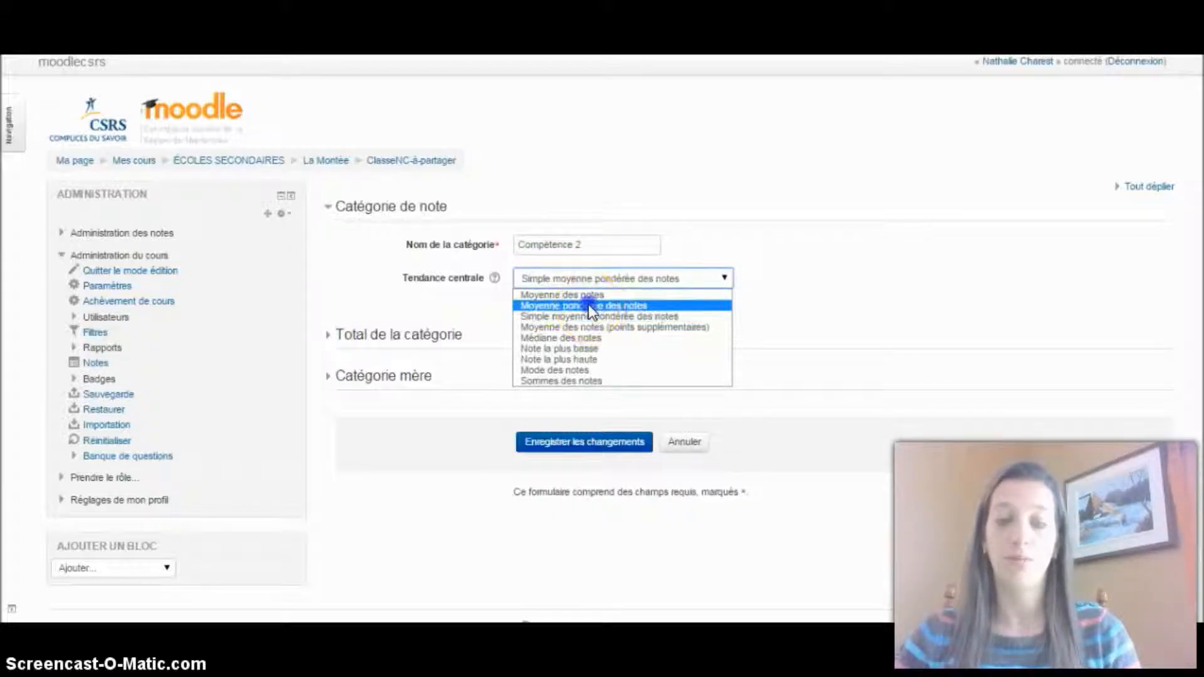
left_click(588, 305)
- Set the maximum grade of the new Compétence 2 category total to 14
left_click(328, 341)
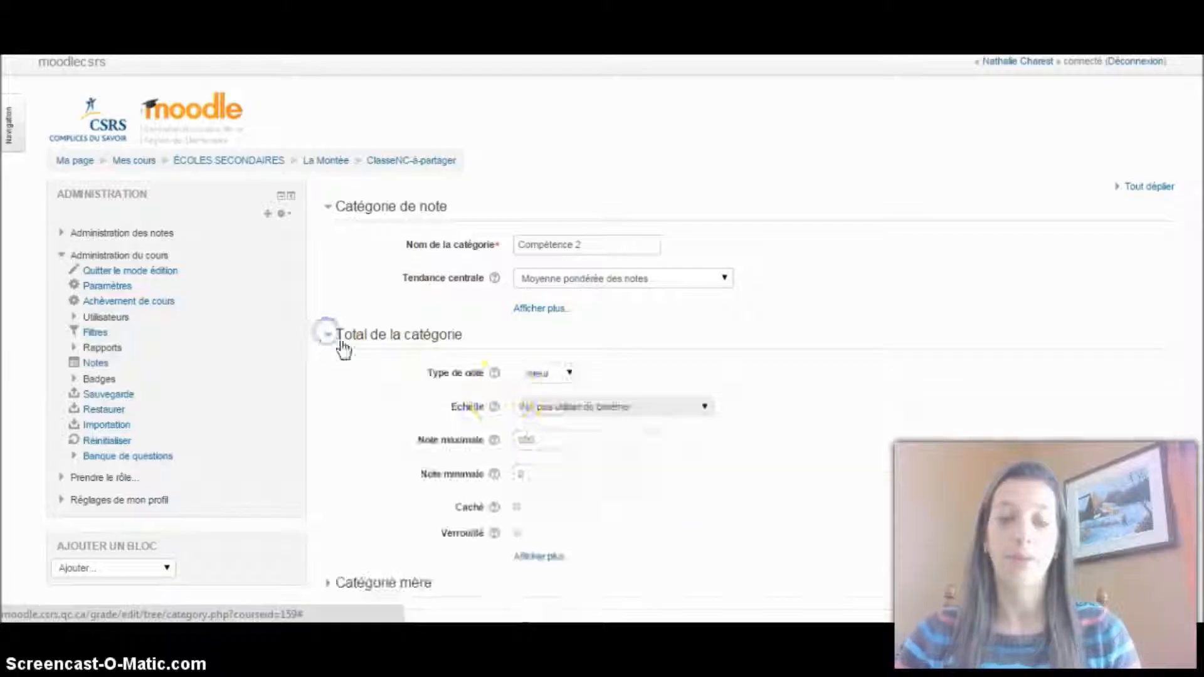
left_click_drag(546, 442, 511, 442)
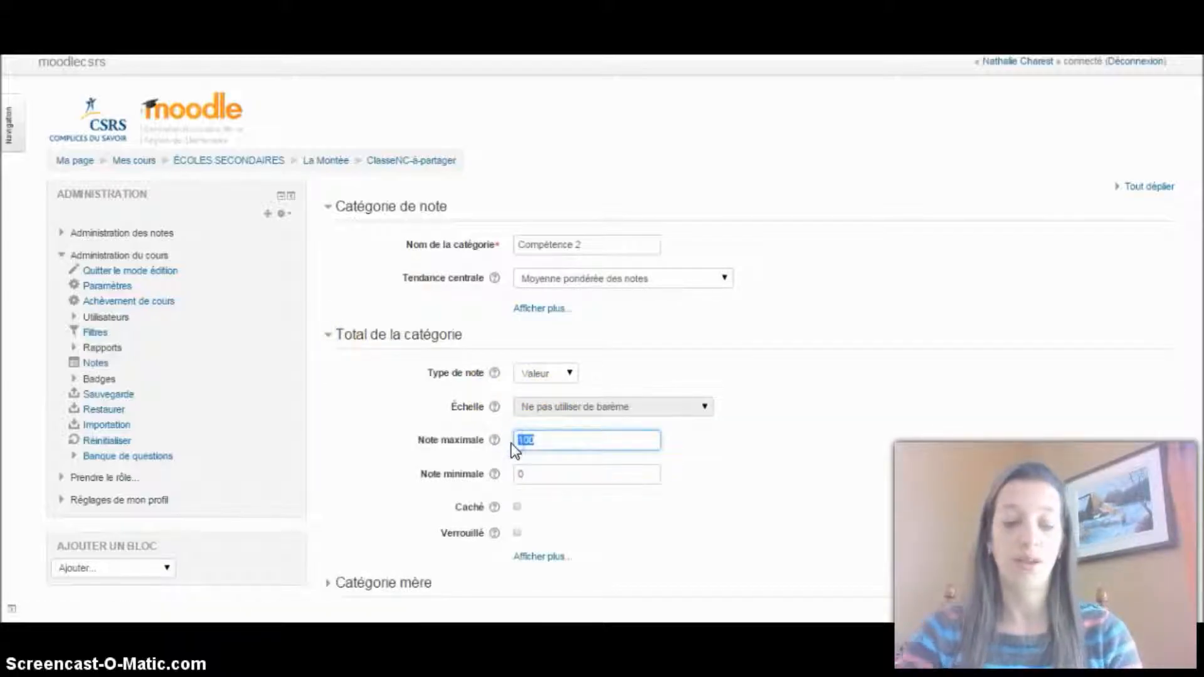
type("14")
- Assign Étape 2 as the parent category of the new Compétence 2 and save it
scroll(402, 520, "down", 1)
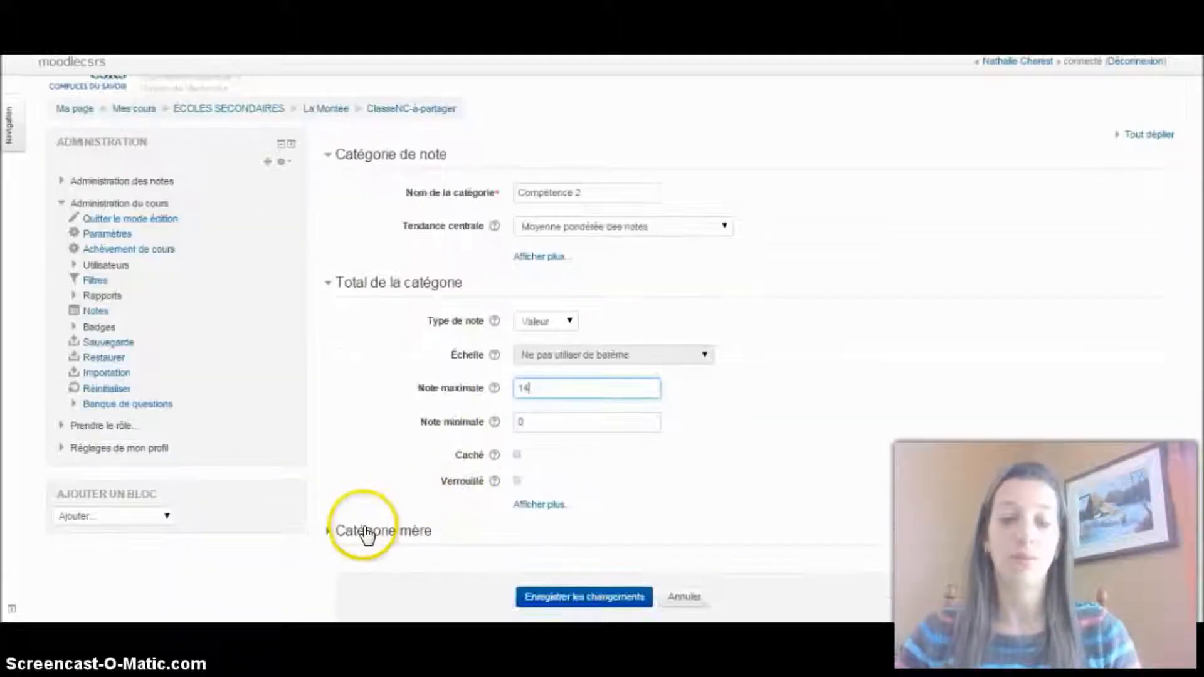
left_click(347, 532)
scroll(588, 467, "down", 2)
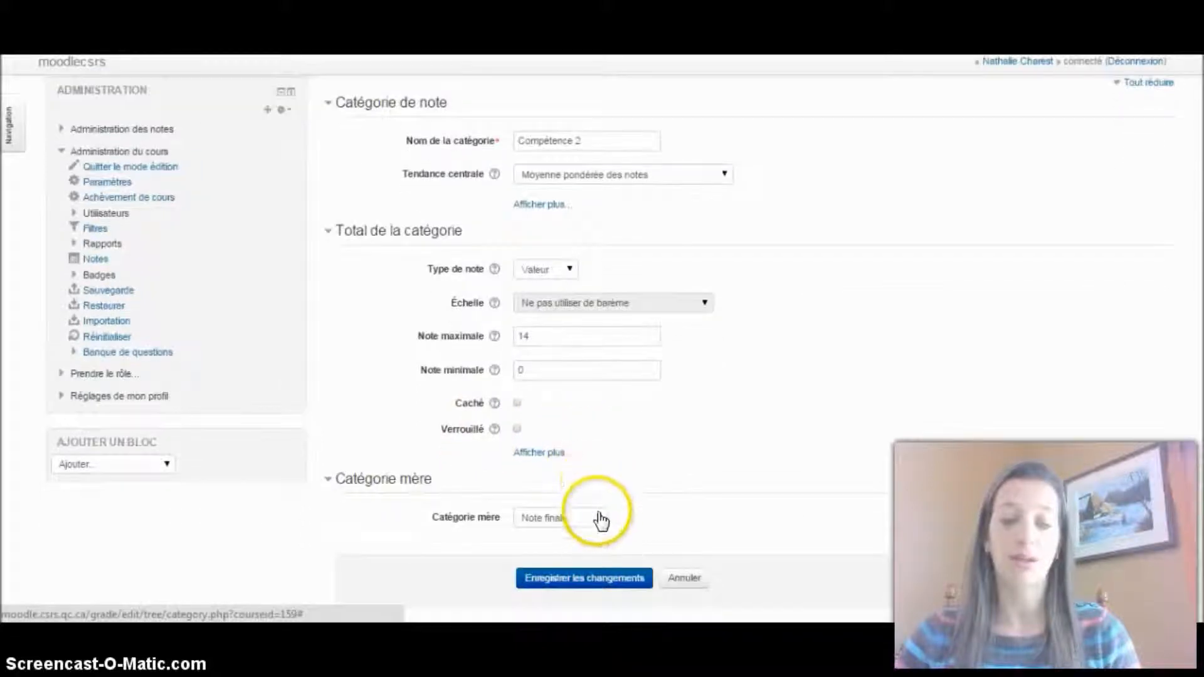
left_click(597, 516)
left_click(587, 560)
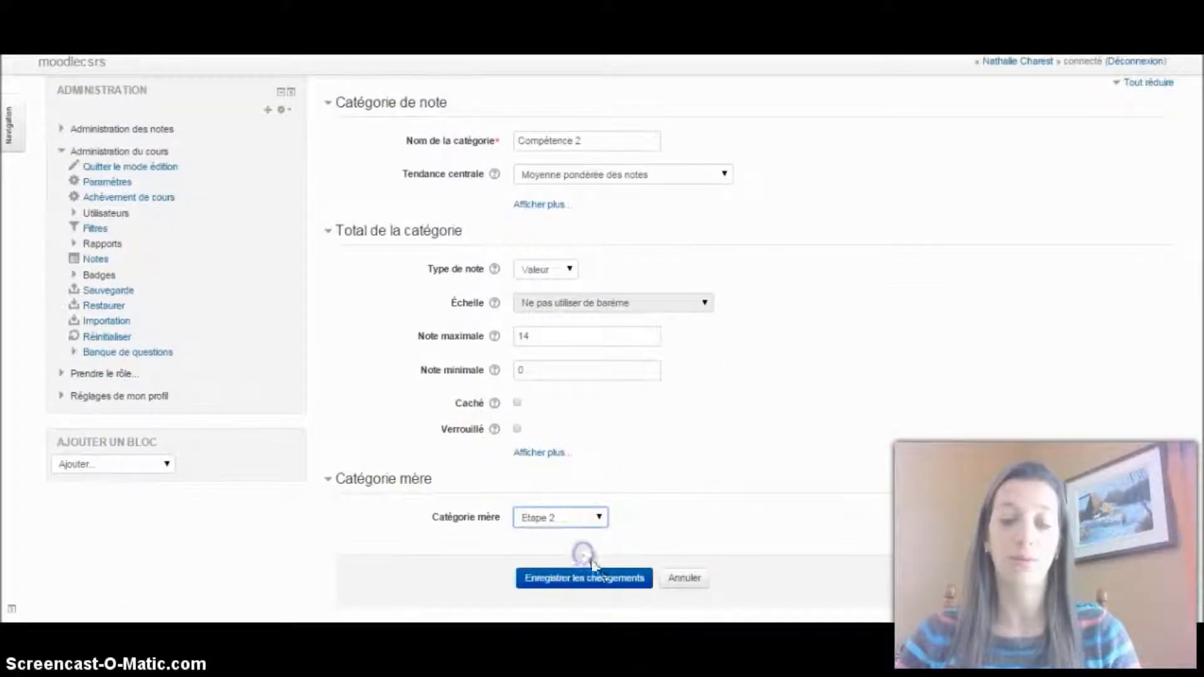
left_click(601, 580)
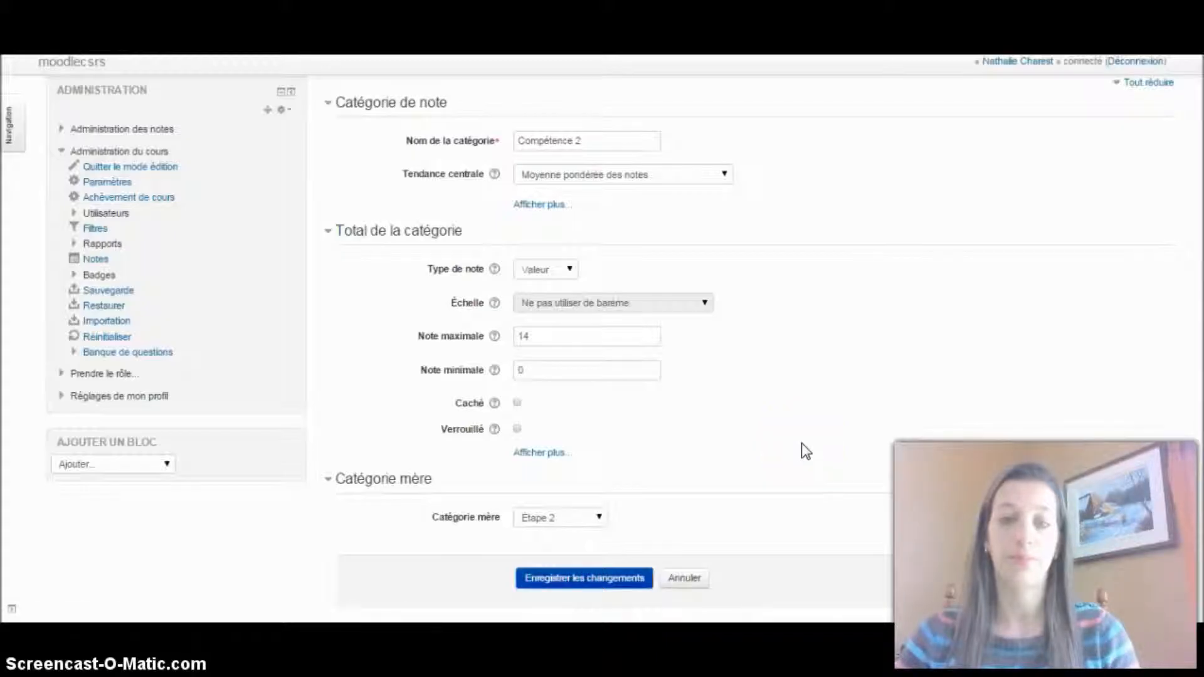
- Review the gradebook's category structure and return to the ClasseNC-à-partager course page
scroll(811, 434, "down", 1)
scroll(813, 439, "down", 2)
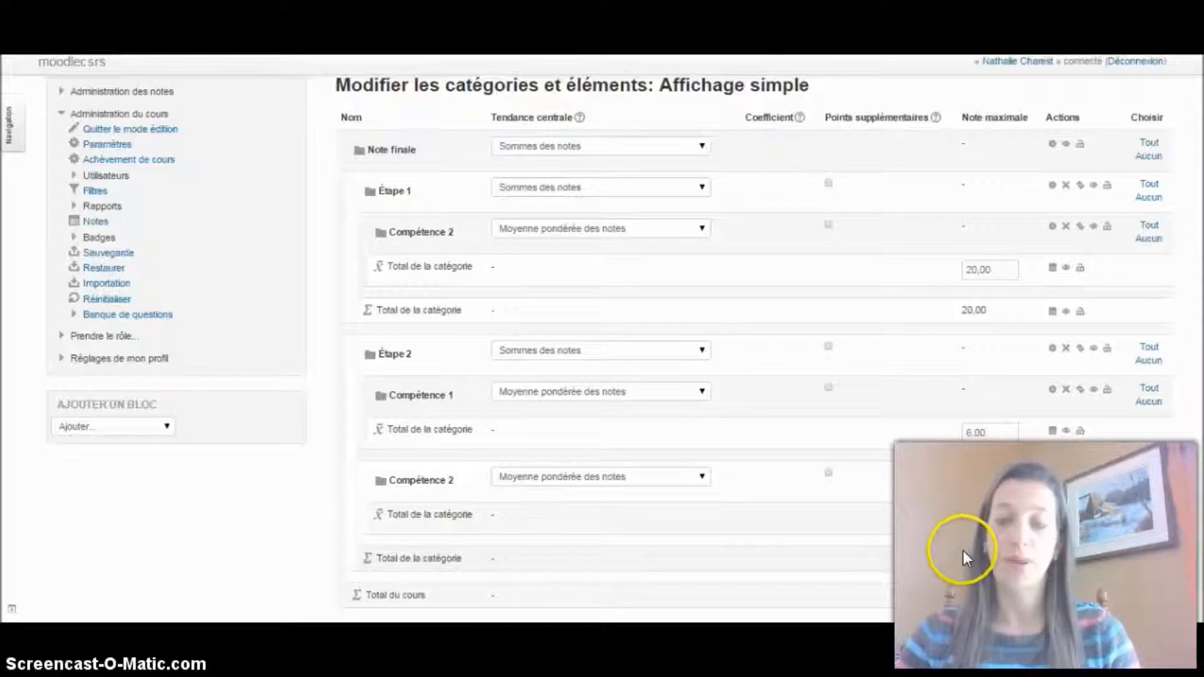
scroll(963, 548, "up", 3)
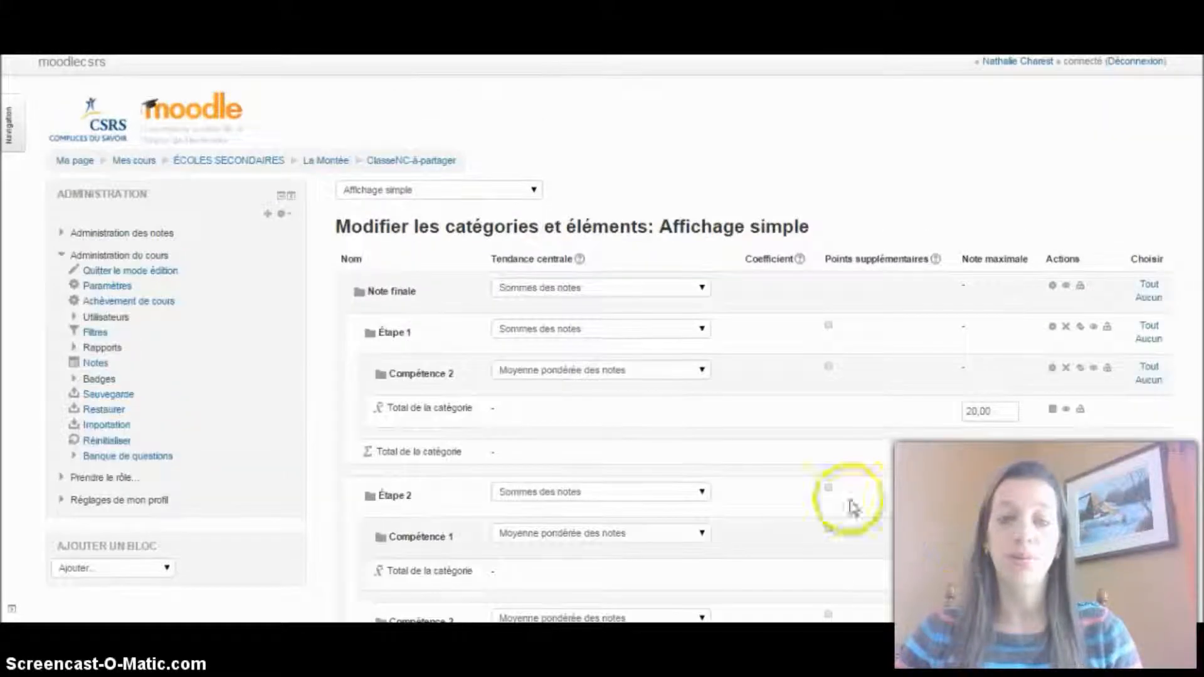
left_click(386, 163)
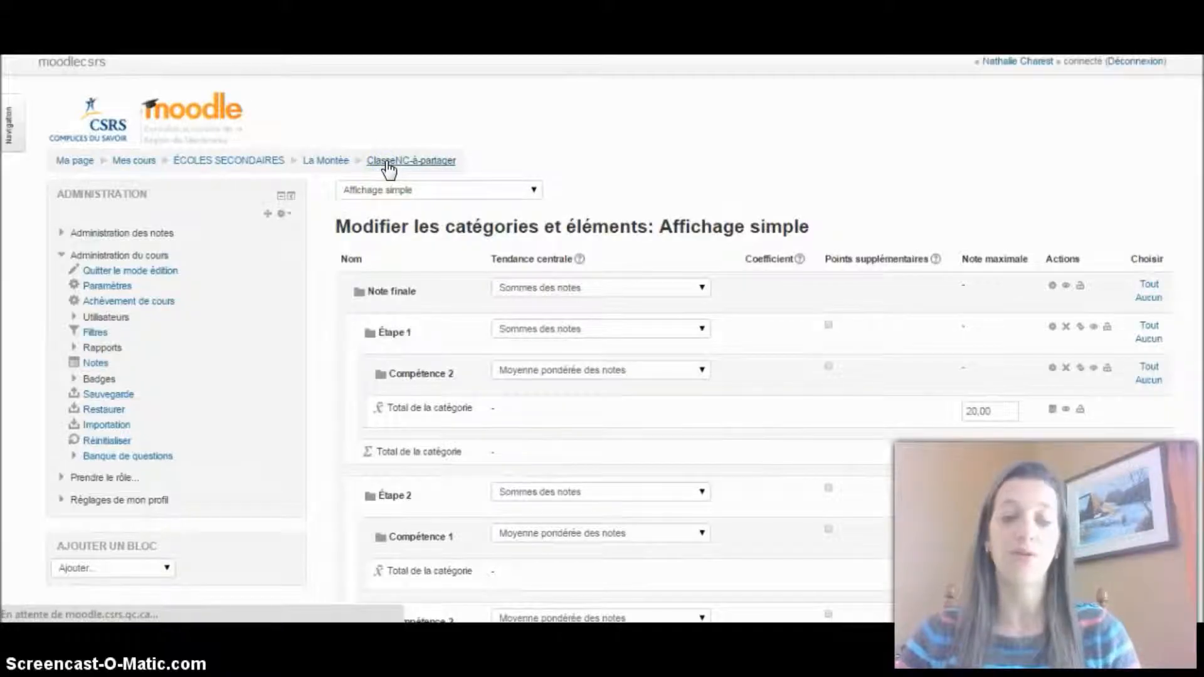
- Go back to the ClasseNC-à-partager course and start adding a Devoir activity in the section above Sujet 1
left_click(395, 165)
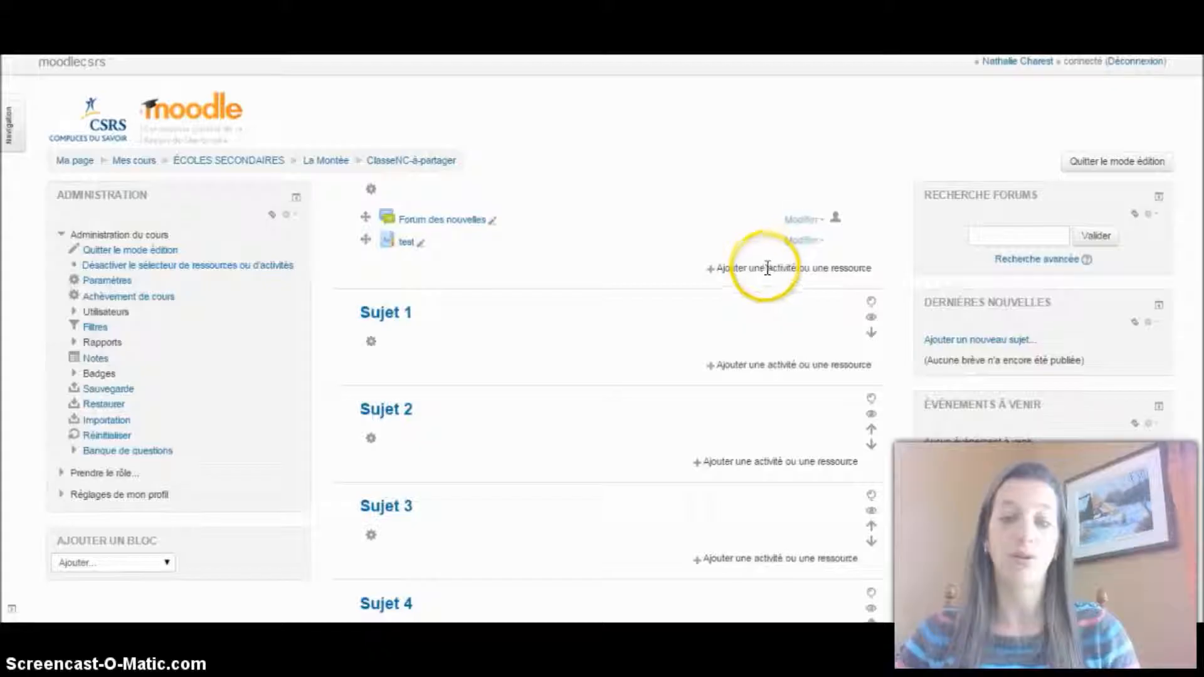
left_click(769, 271)
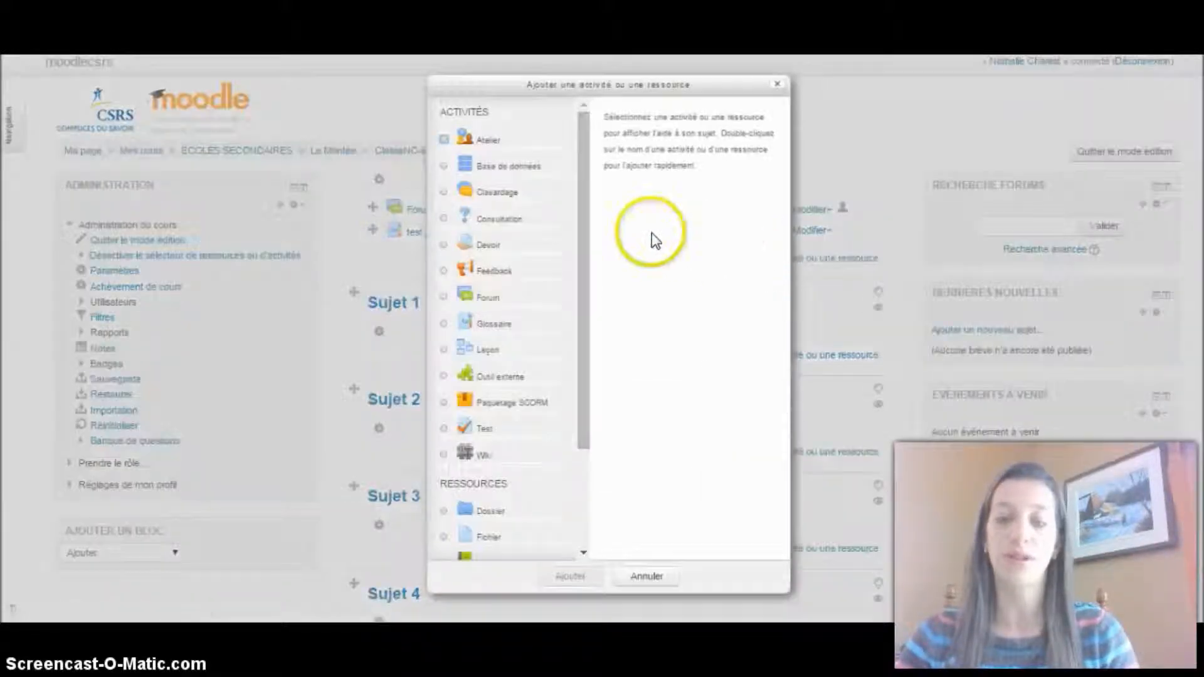
left_click(444, 245)
left_click(576, 577)
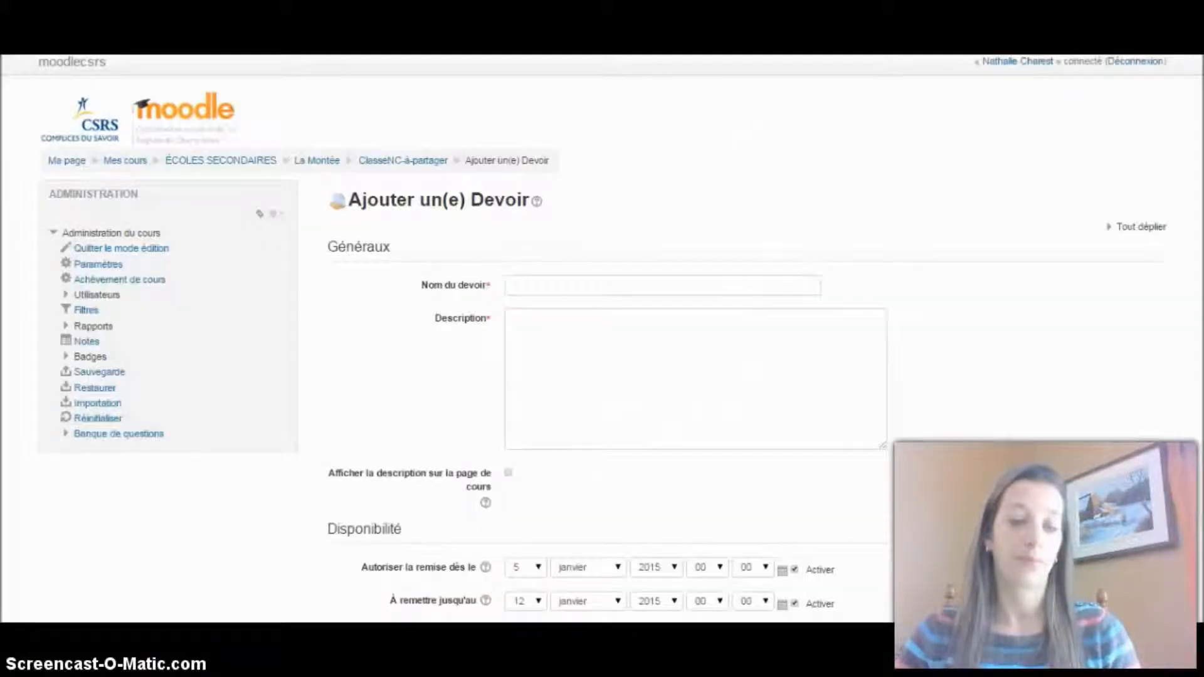
- Name the new assignment Examen and enter "examen chapitre 1" as its description
left_click(582, 282)
left_click(572, 290)
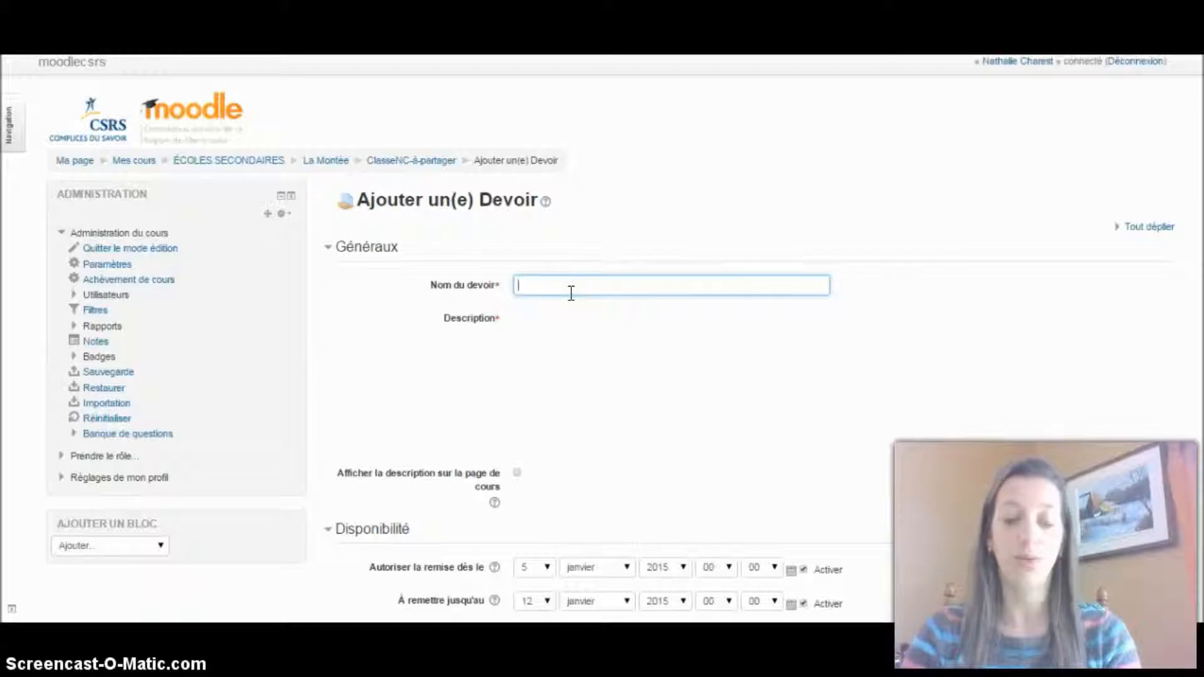
type("Examen")
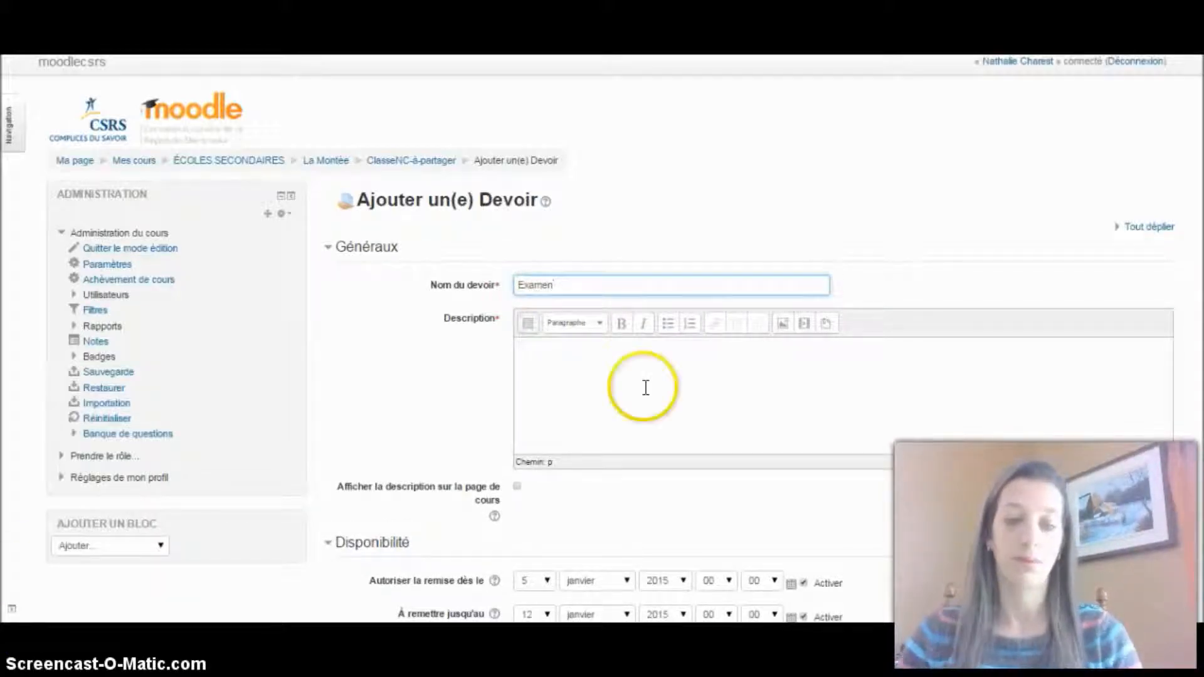
left_click(620, 366)
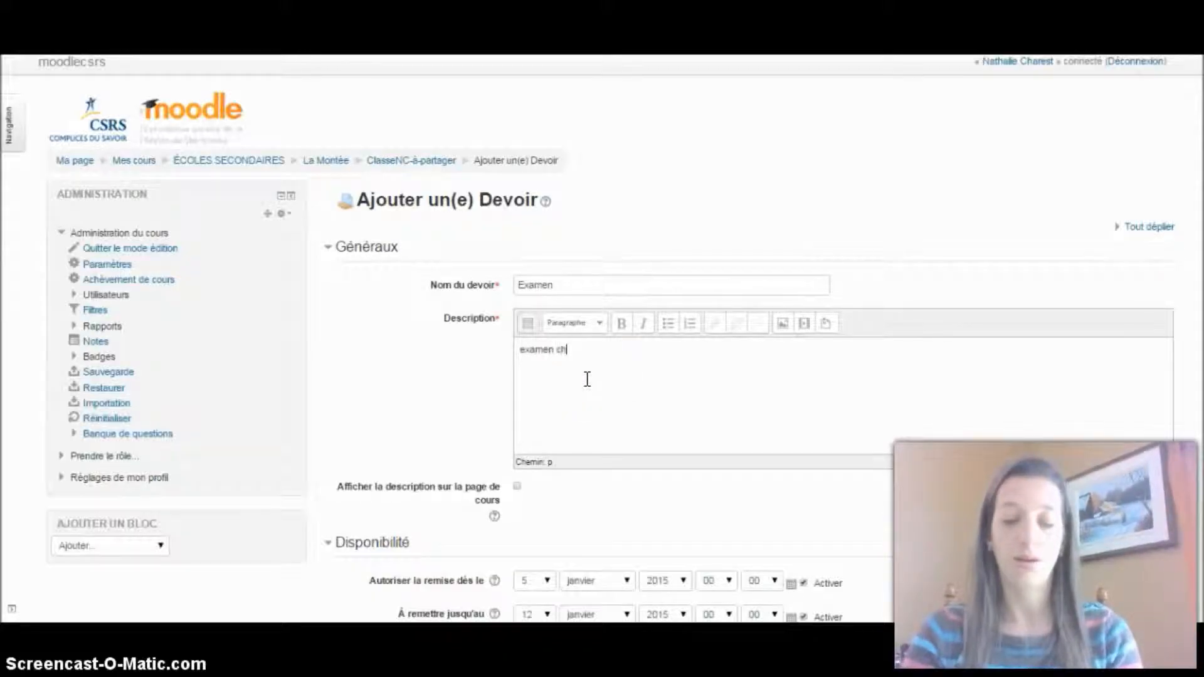
type("examen chapitre 1")
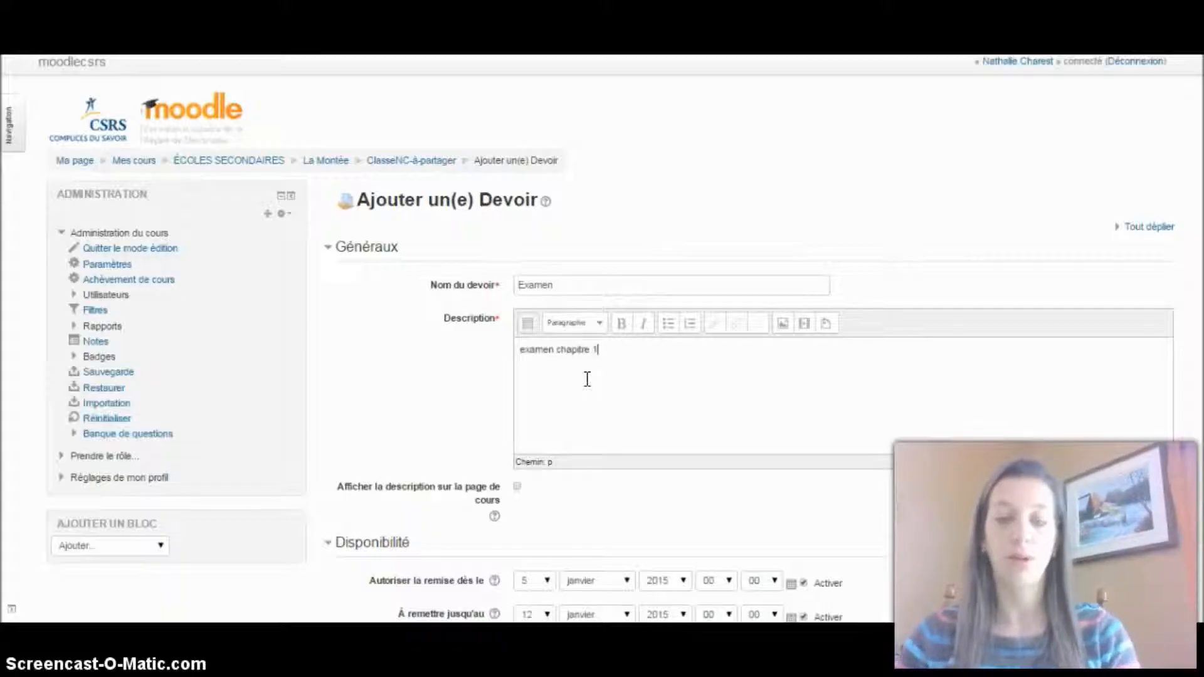
left_click(613, 384)
- Assign the assignment to the Compétence 1 grade category, then save it and return to the course
scroll(612, 385, "down", 6)
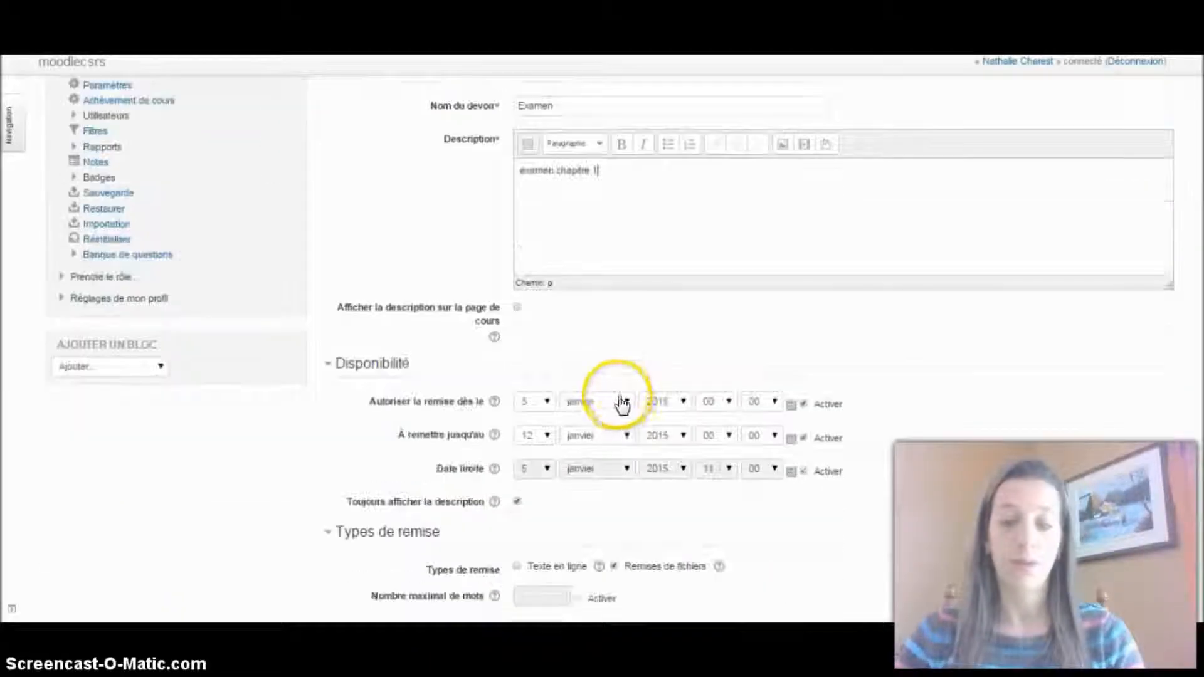
scroll(624, 424, "down", 2)
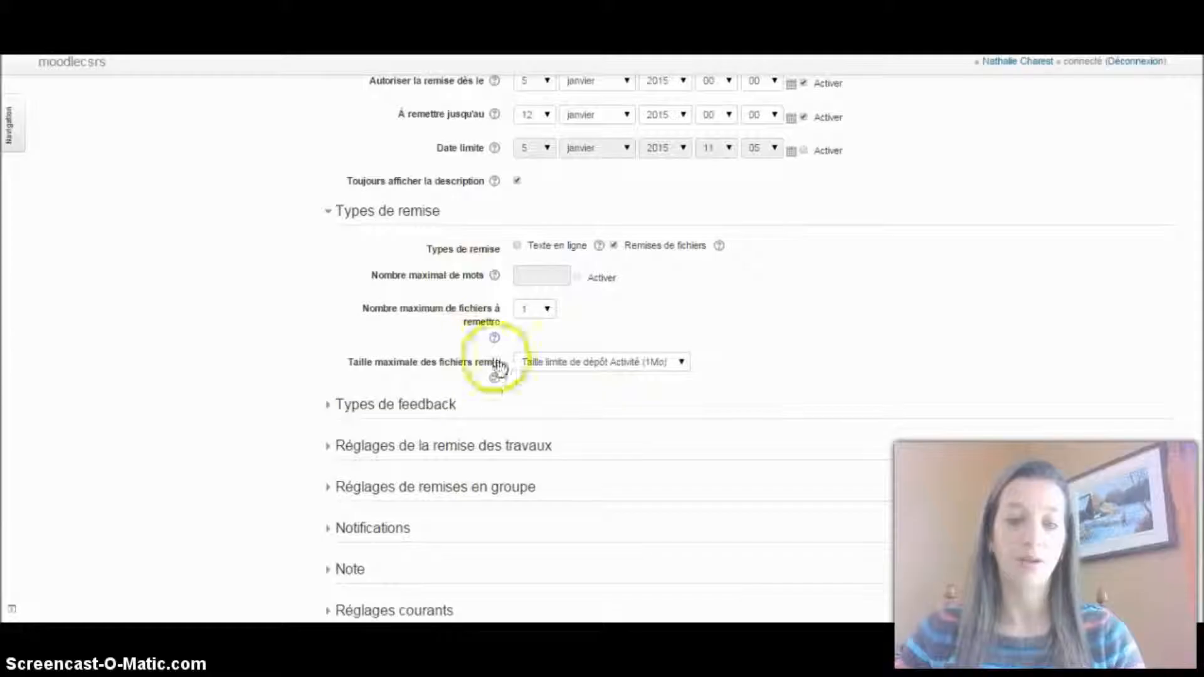
scroll(337, 508, "down", 3)
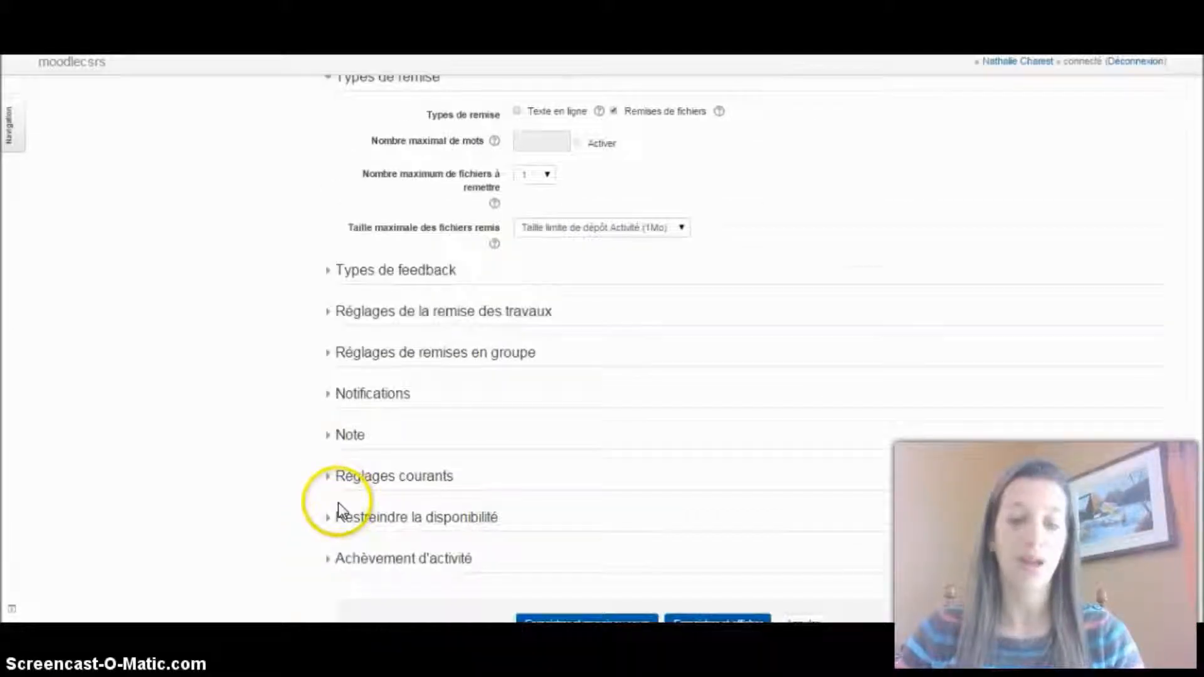
left_click(325, 369)
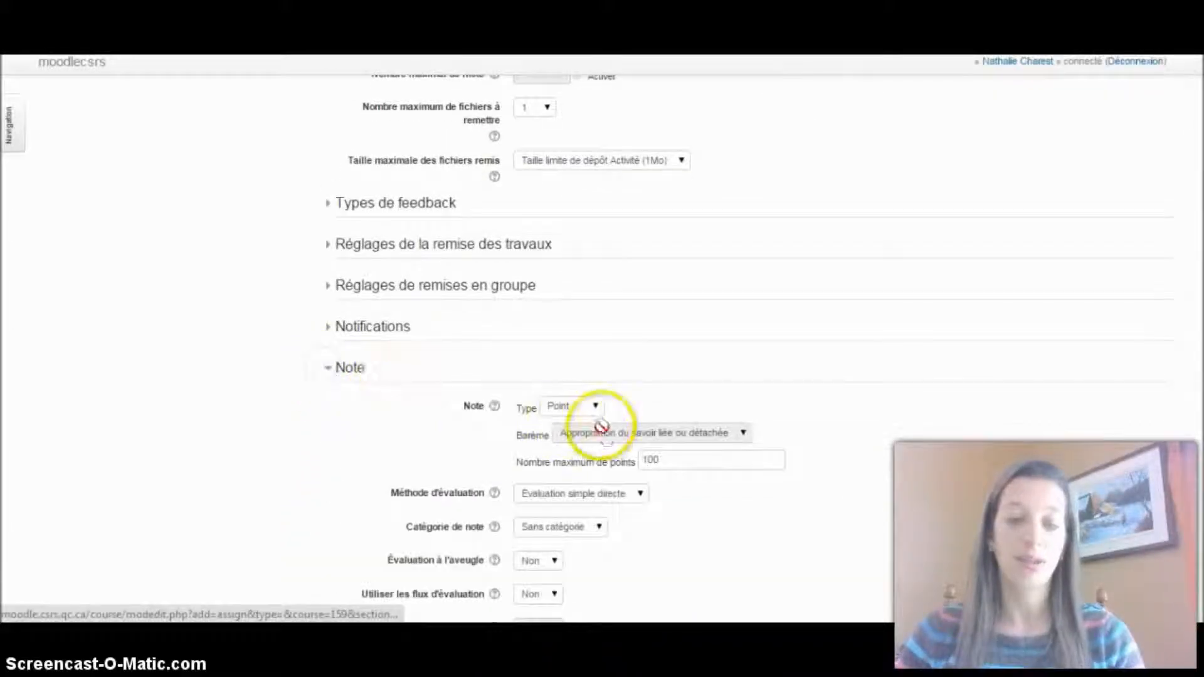
scroll(598, 426, "down", 1)
left_click(595, 447)
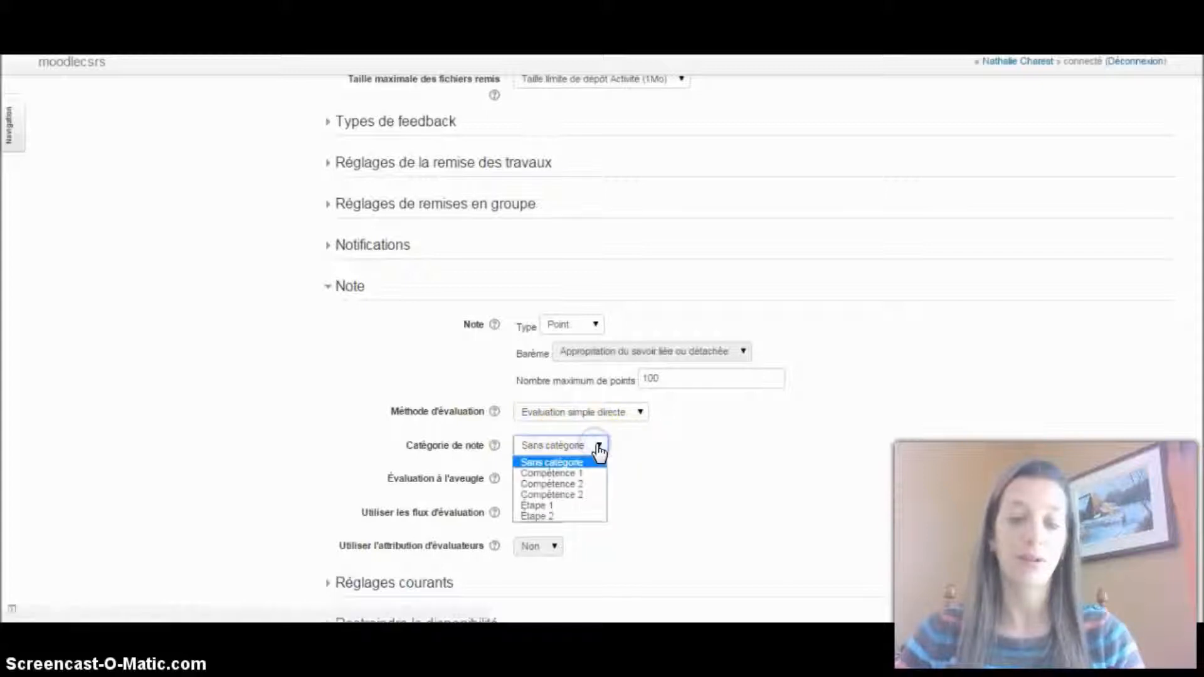
left_click(552, 508)
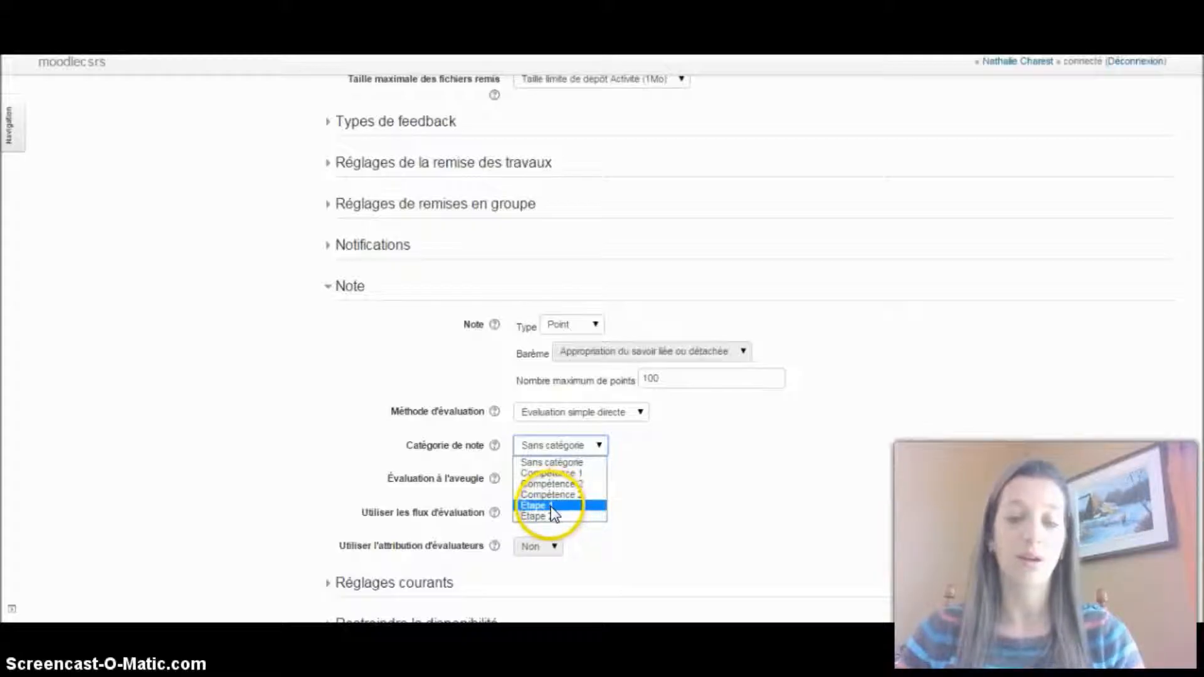
left_click(575, 474)
scroll(583, 484, "down", 4)
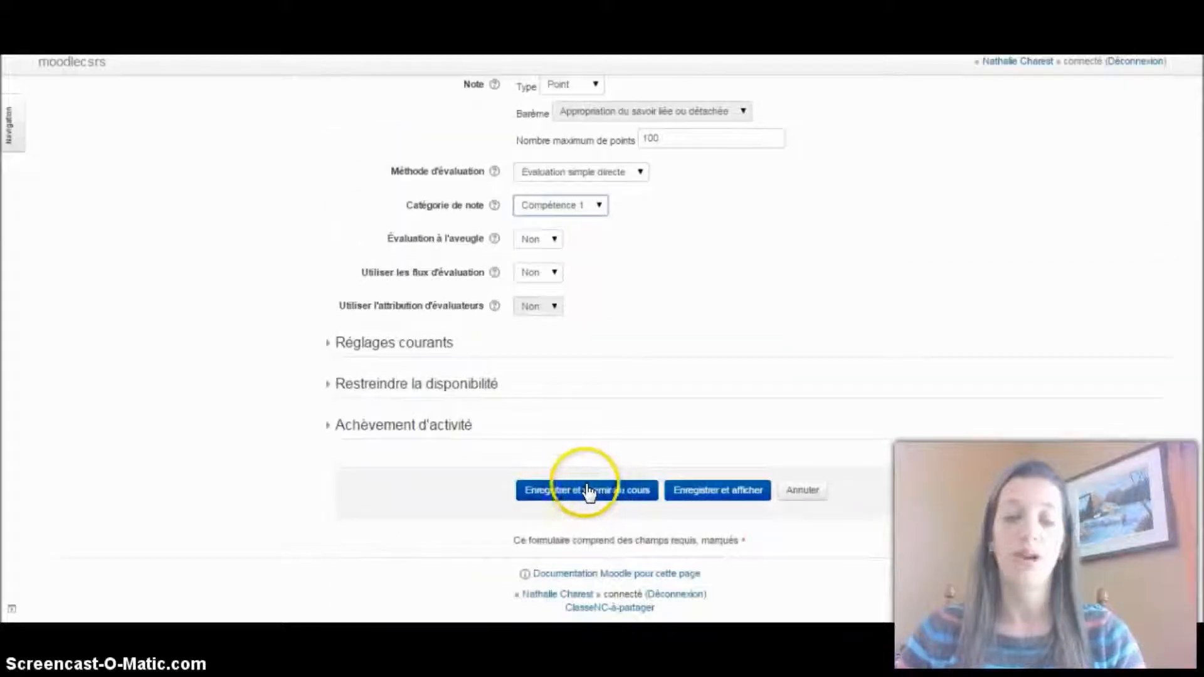
left_click(587, 489)
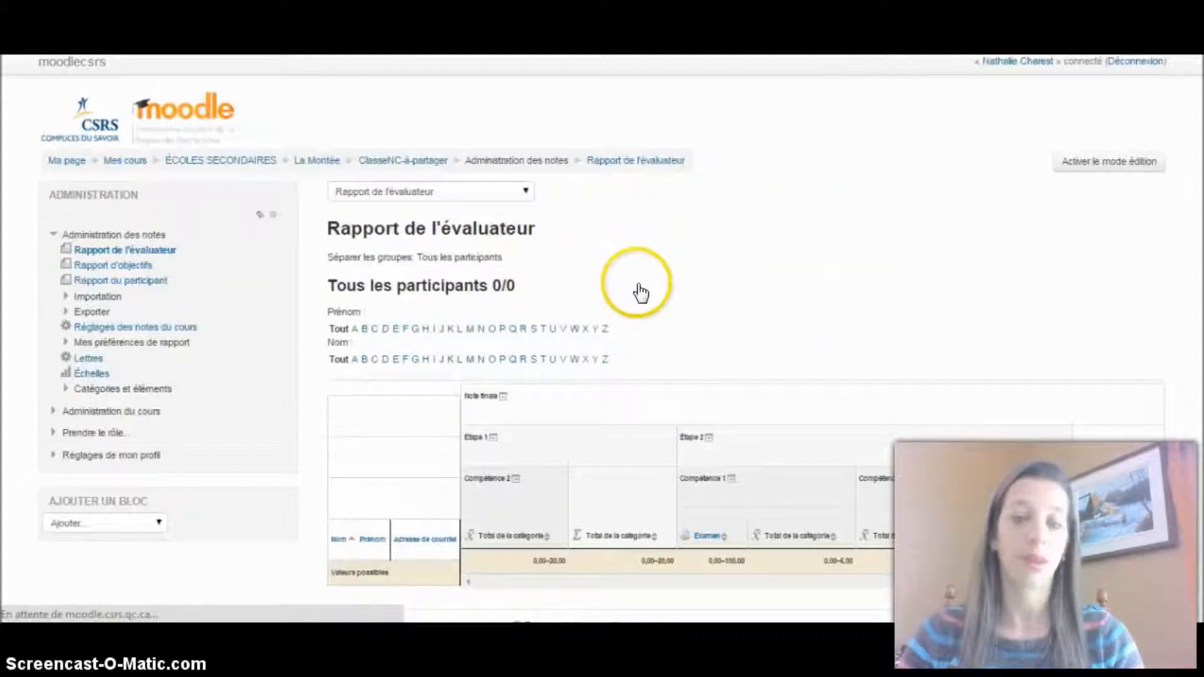
- Display the gradebook's categories and items in the Affichage simple view and locate Examen under Étape 2
left_click(472, 180)
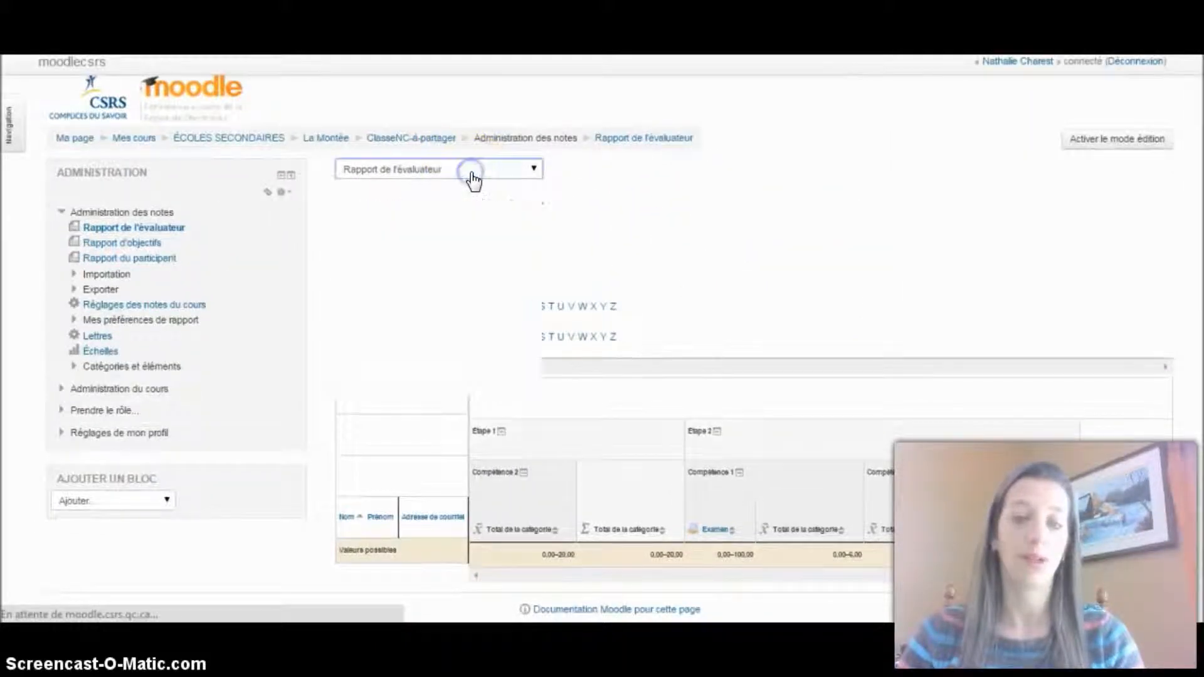
left_click(423, 237)
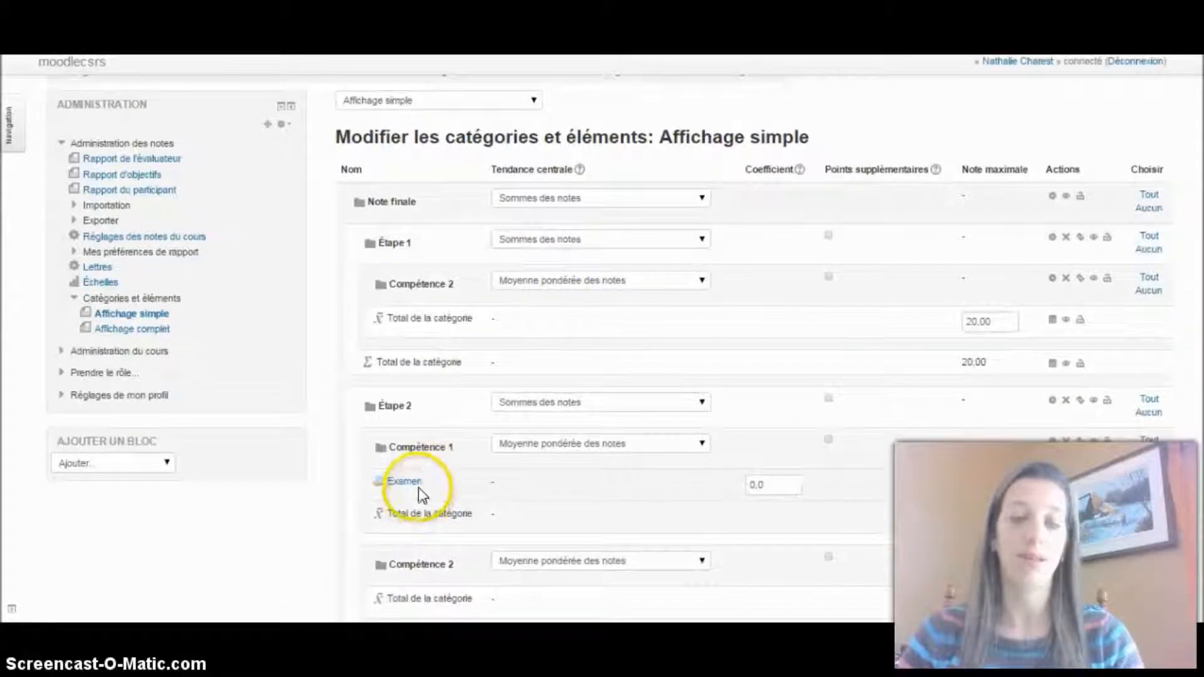
scroll(442, 443, "down", 3)
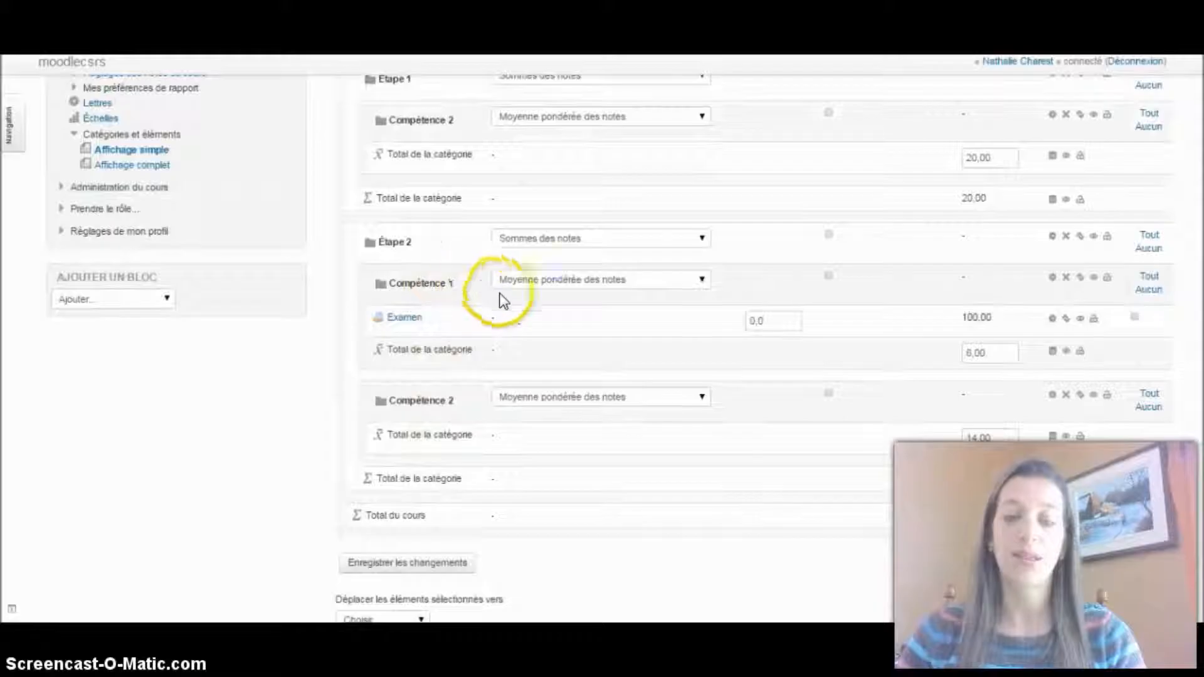
- Rename the Compétence 1 category under Étape 2 as "Compétence 1 (étape2)" and save the change
left_click(1051, 278)
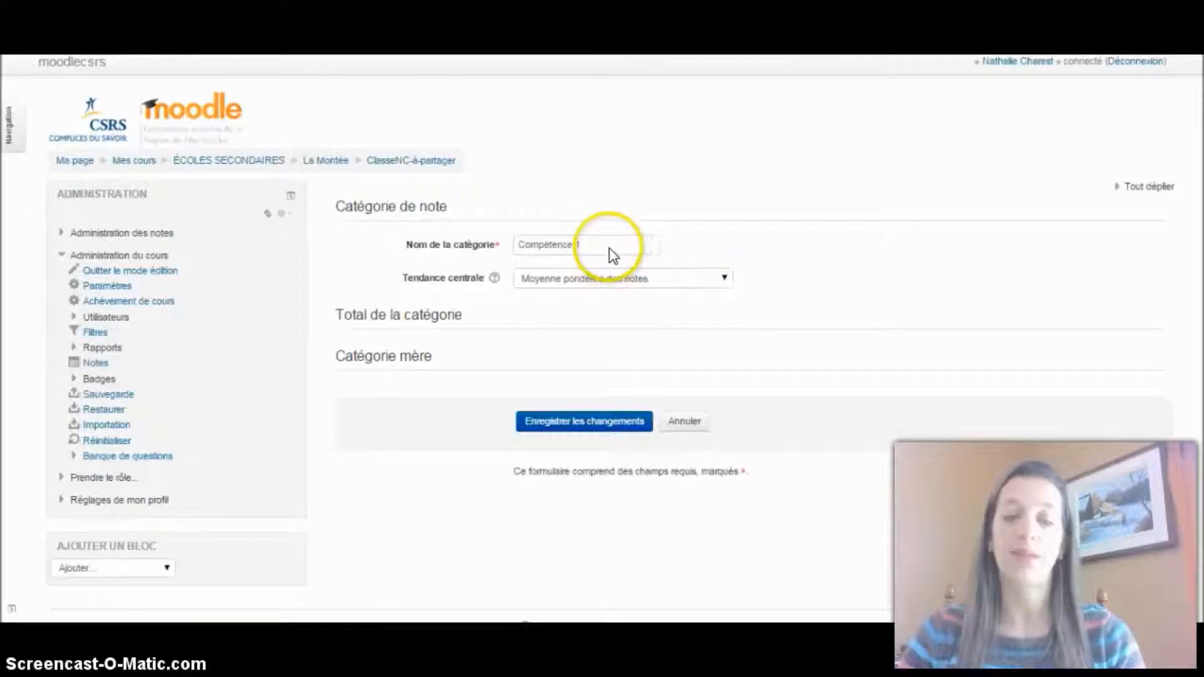
left_click(619, 245)
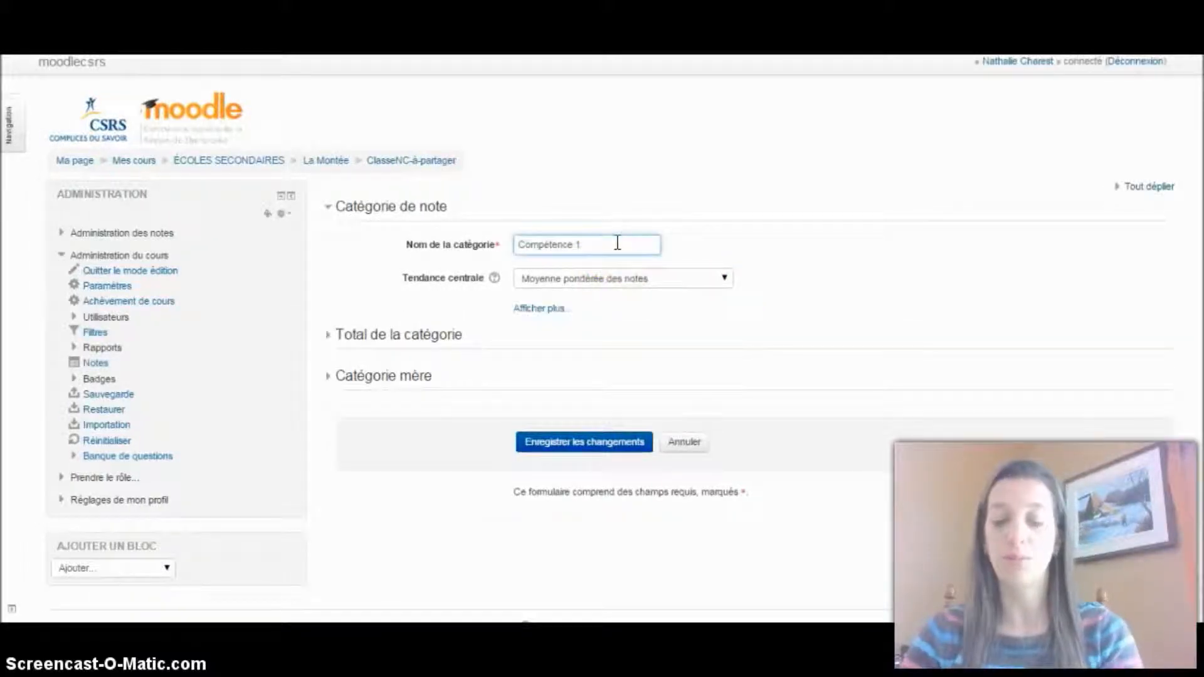
type("(")
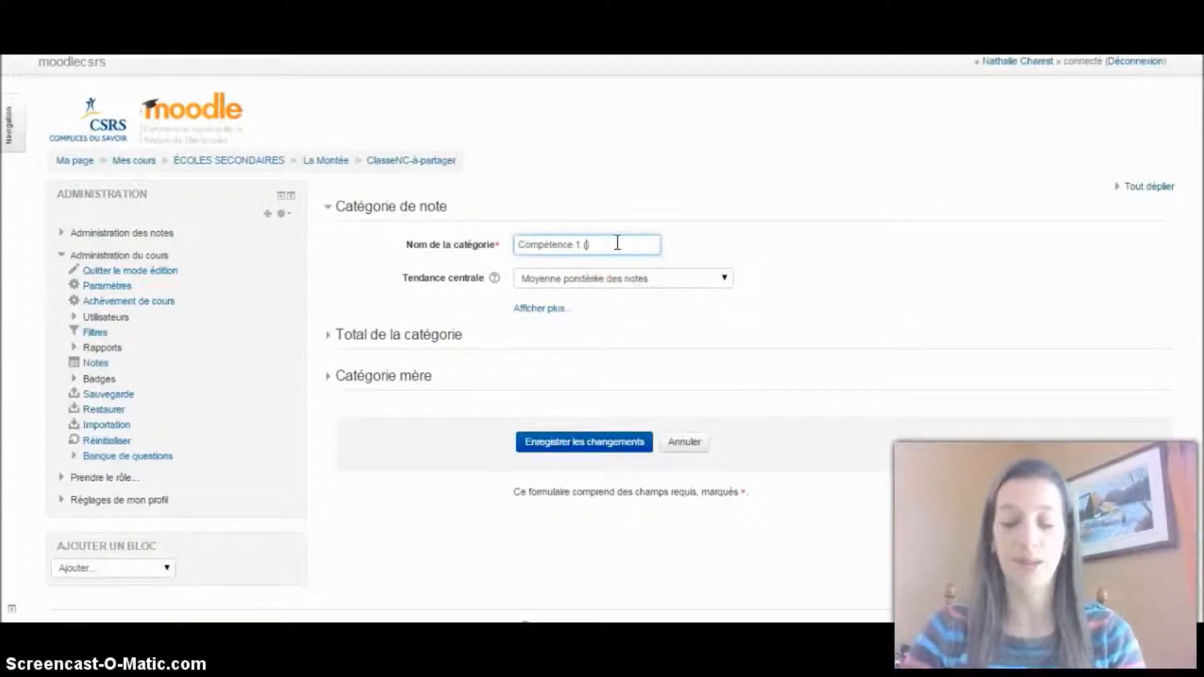
type("étape2)")
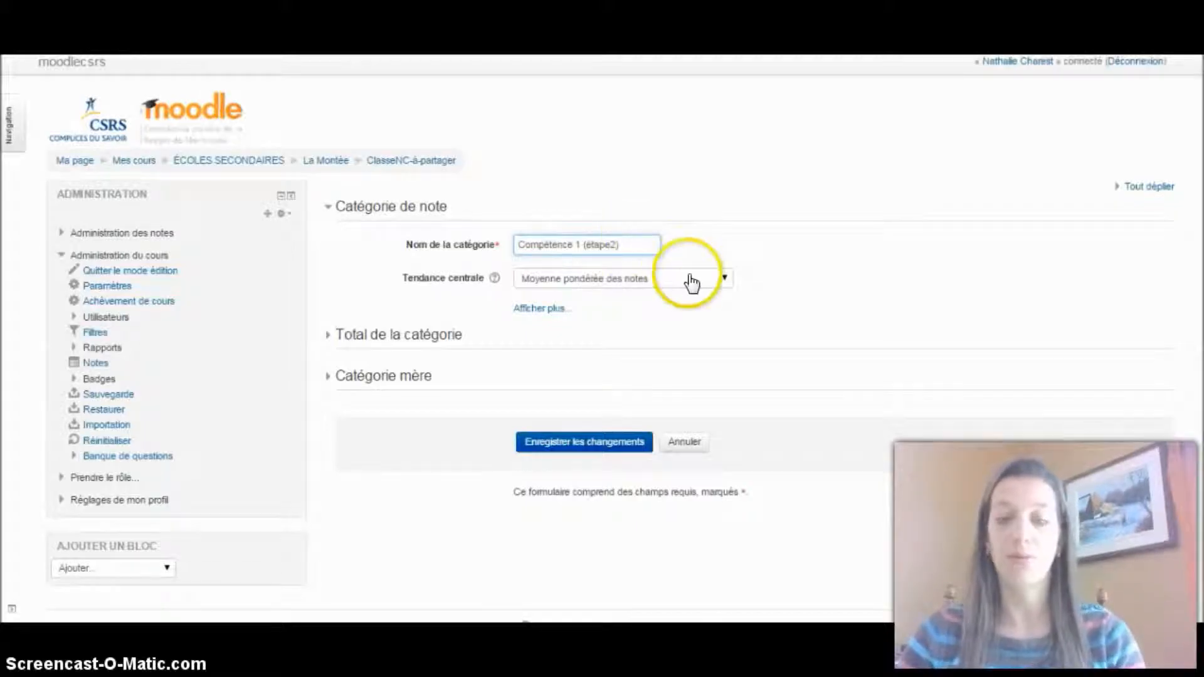
left_click(618, 446)
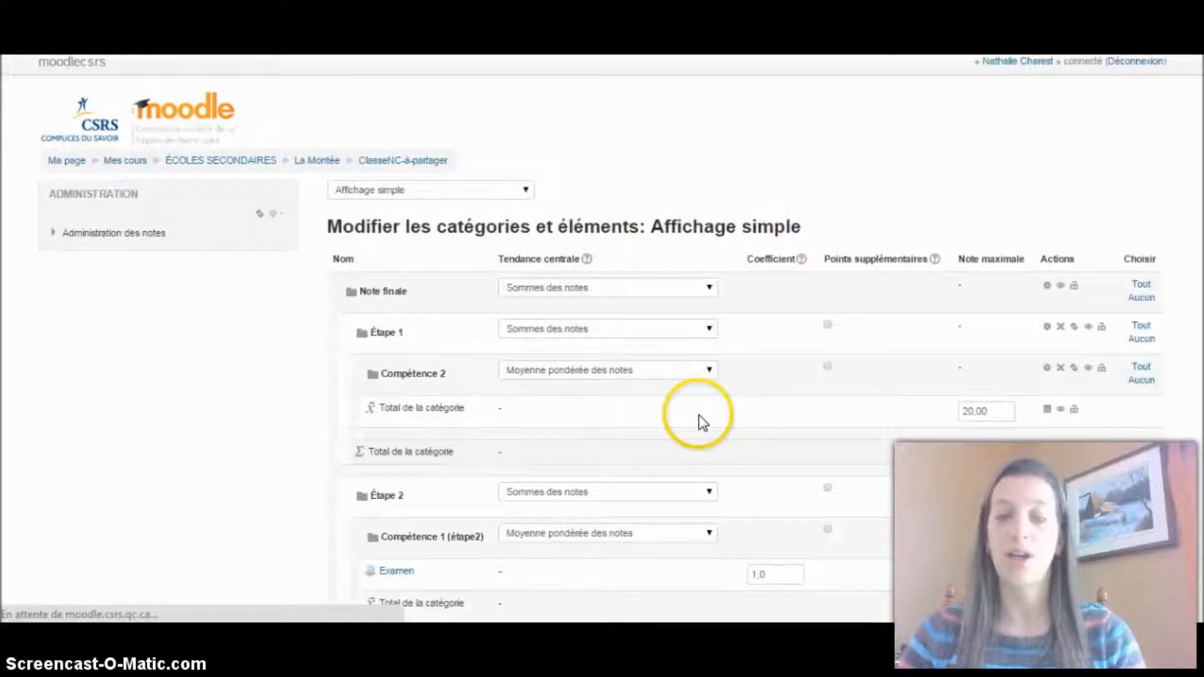
- Rename the Compétence 2 category under Étape 2 as "Compétence 2 (étape 2)" and save the change
scroll(701, 418, "down", 2)
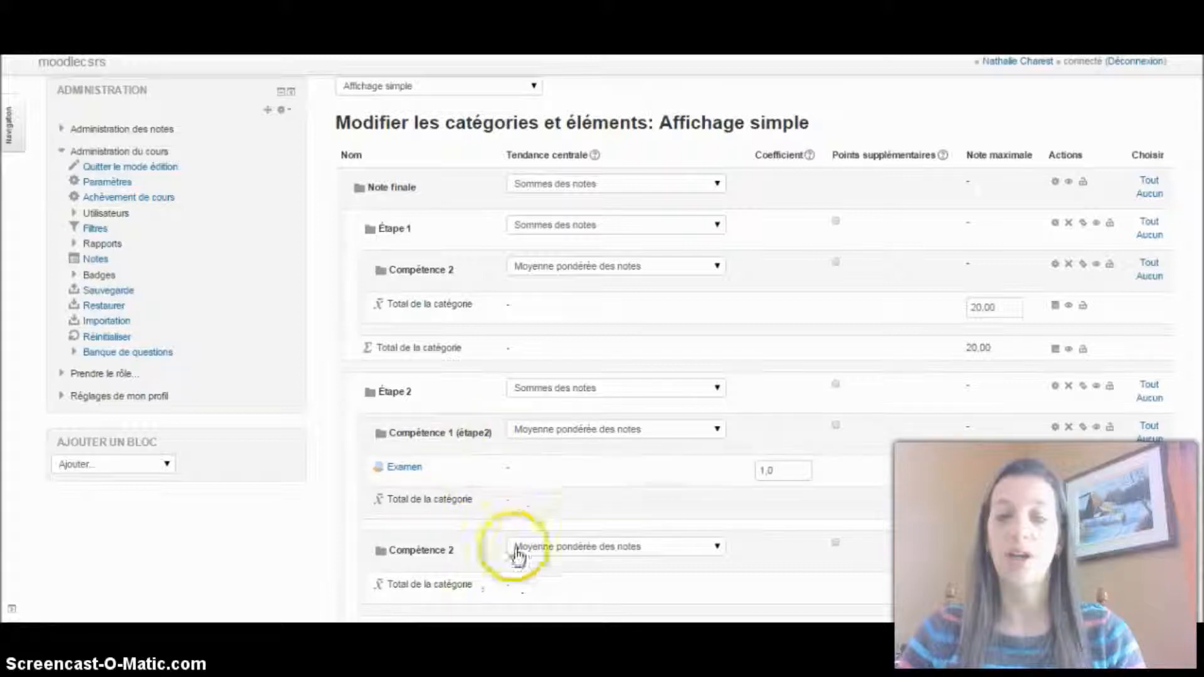
left_click(1052, 547)
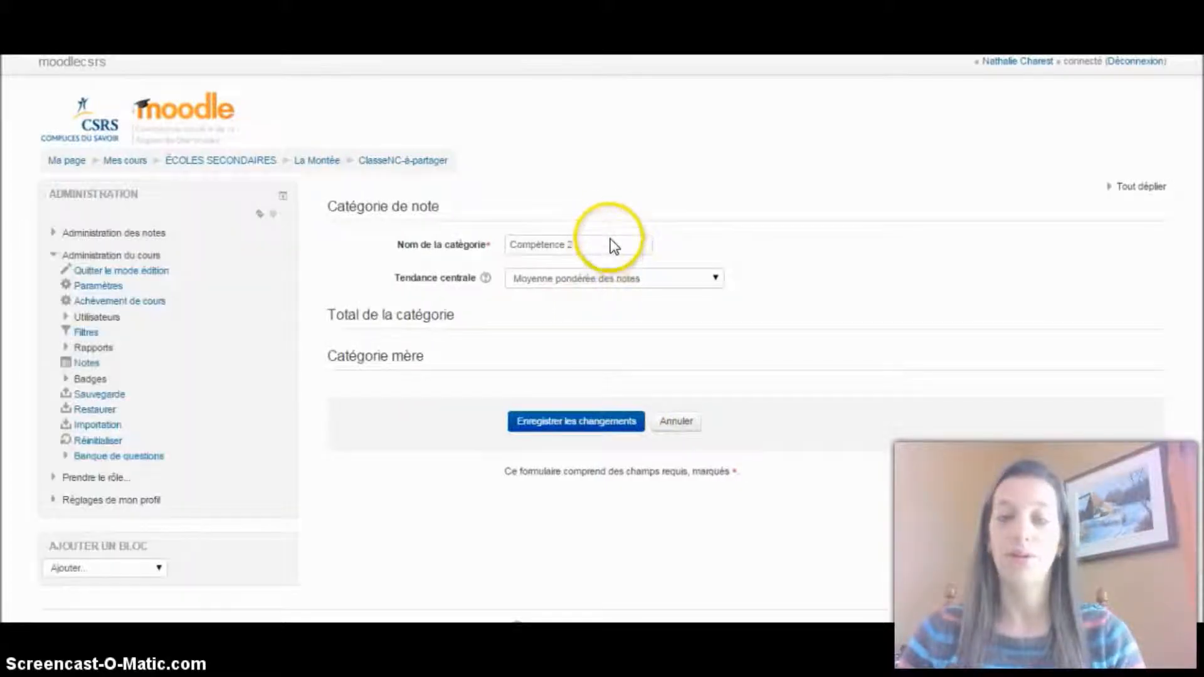
left_click(612, 240)
type("(")
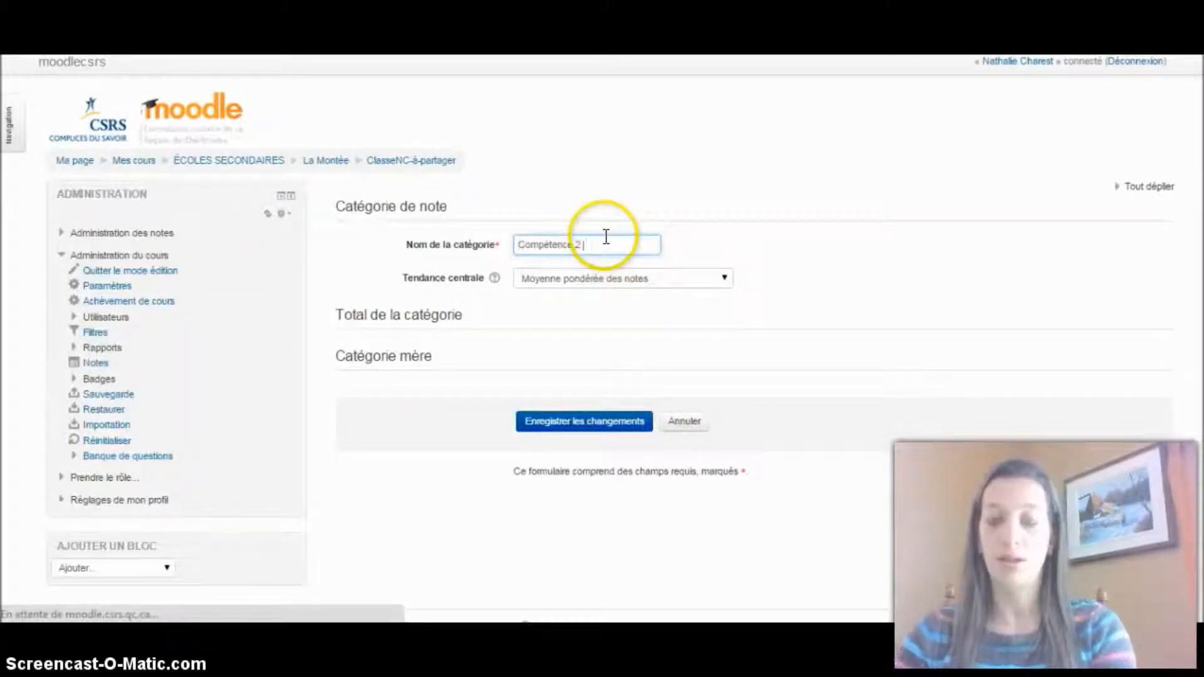
type("étap")
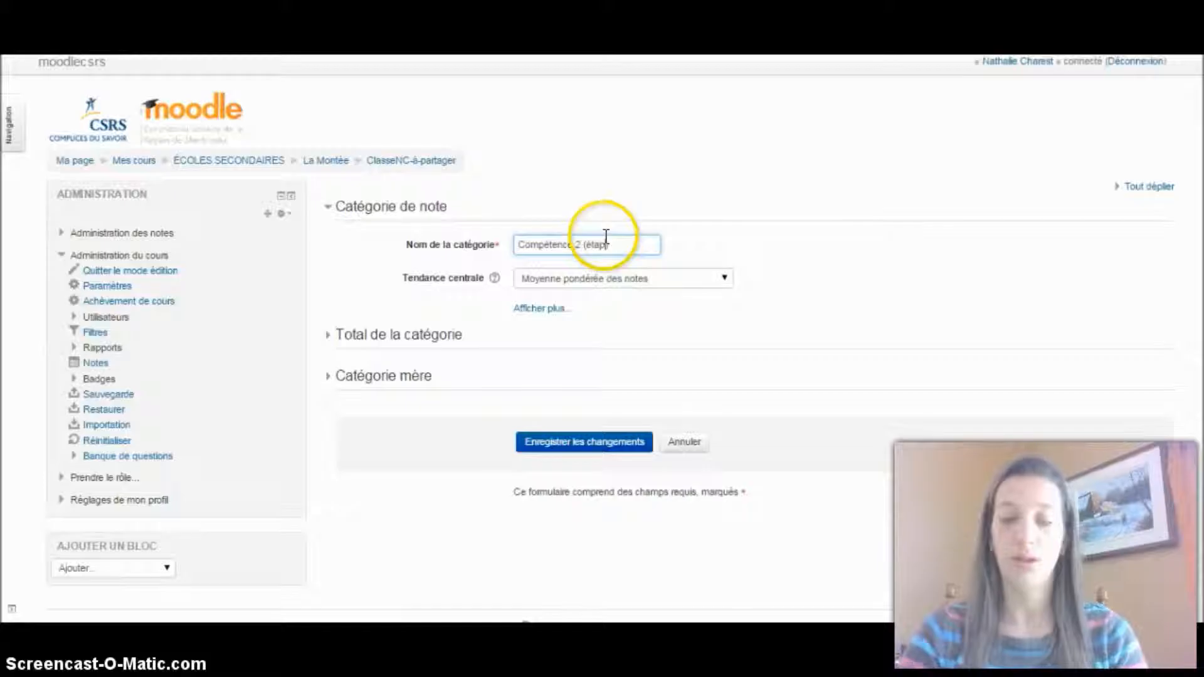
type("e)")
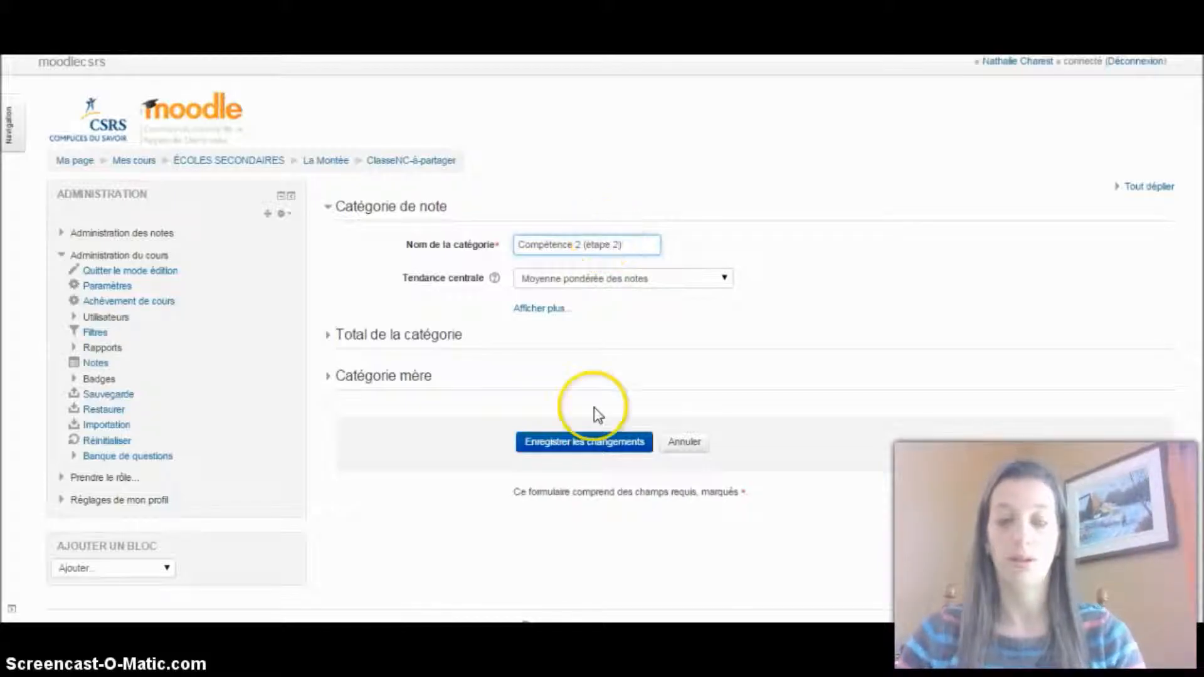
left_click(602, 447)
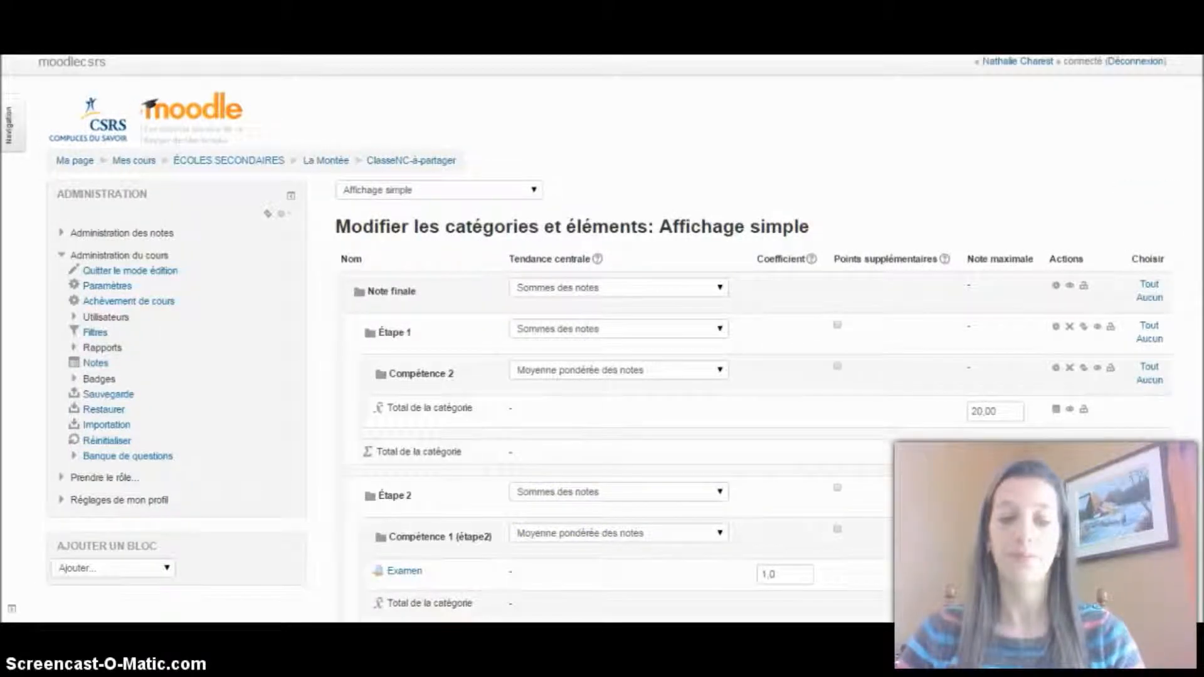
- Set the coefficient of the Examen item under Compétence 1 (étape2) to 0.2 and save the gradebook changes
scroll(792, 415, "down", 5)
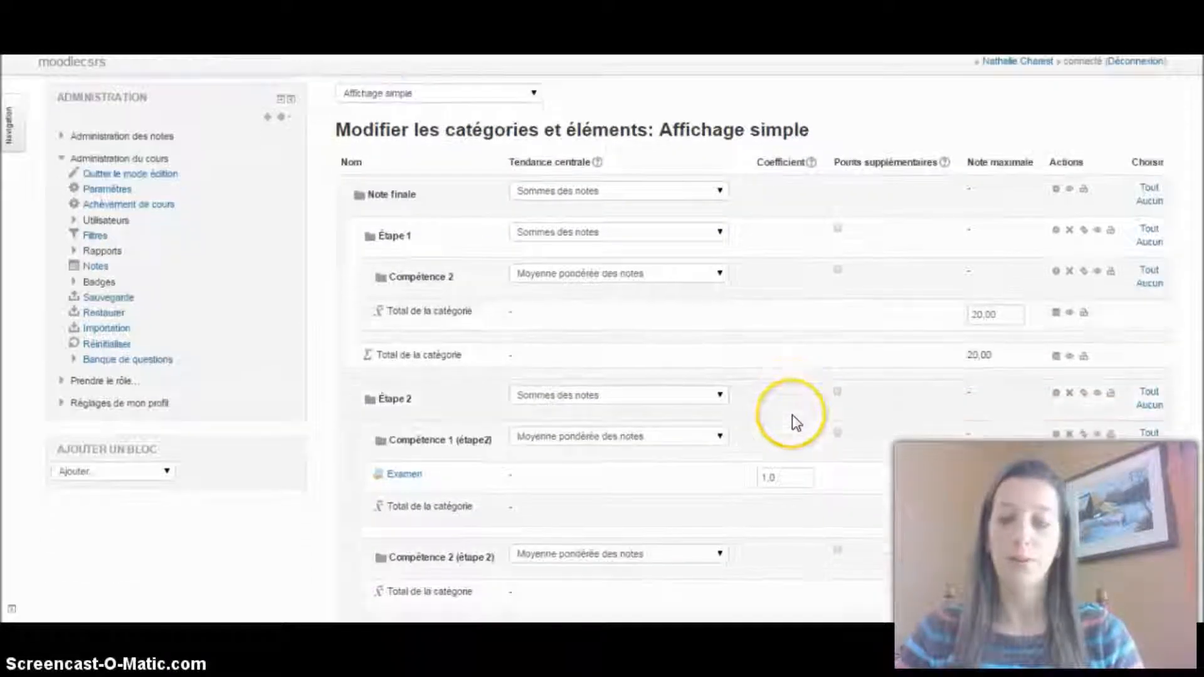
scroll(792, 415, "down", 5)
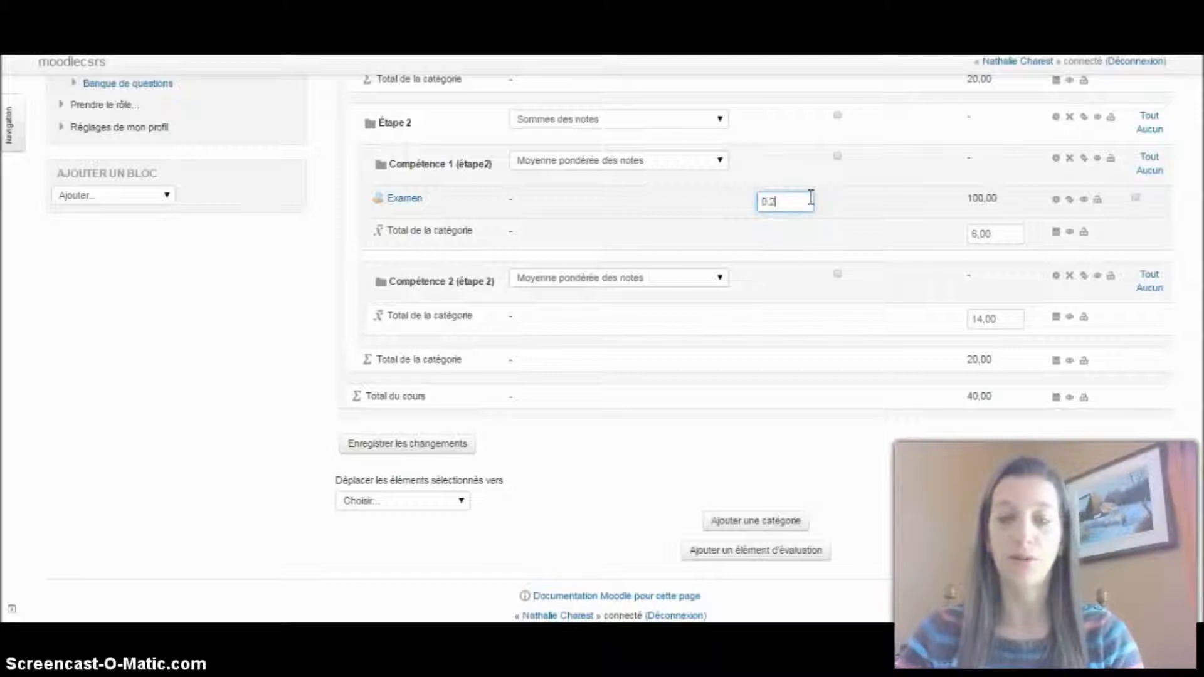
scroll(776, 481, "down", 1)
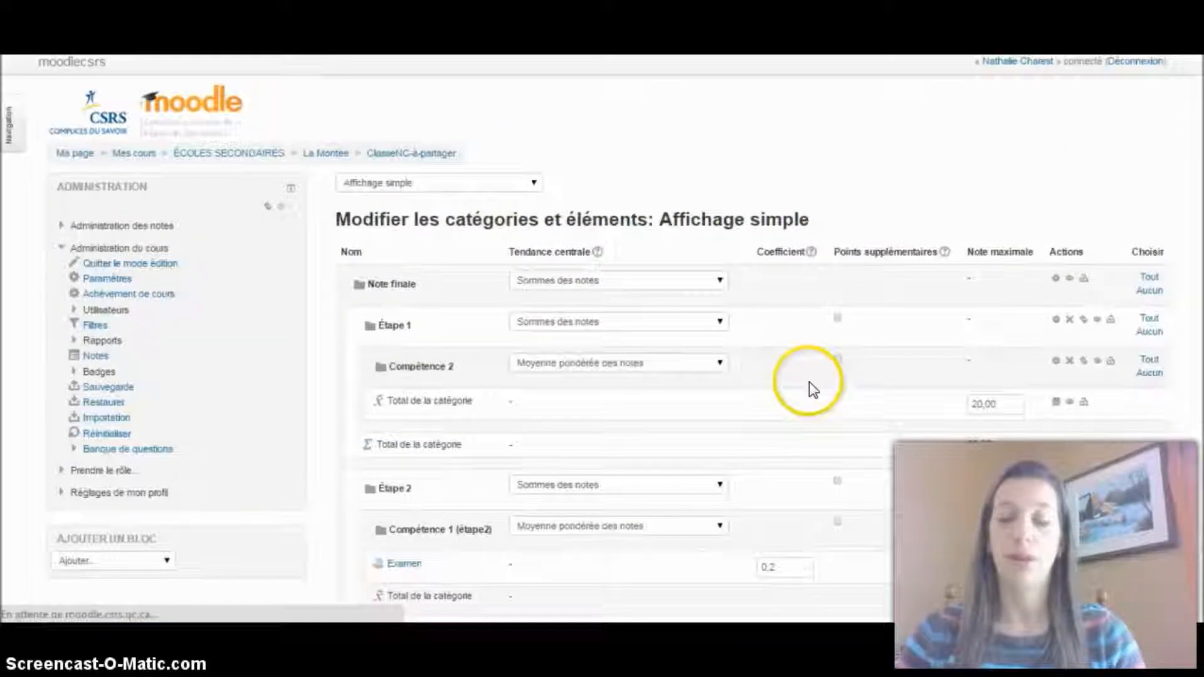
- Review the saved Étape 2 categories, the Examen coefficient and the category and course totals
scroll(806, 386, "down", 6)
scroll(813, 389, "down", 1)
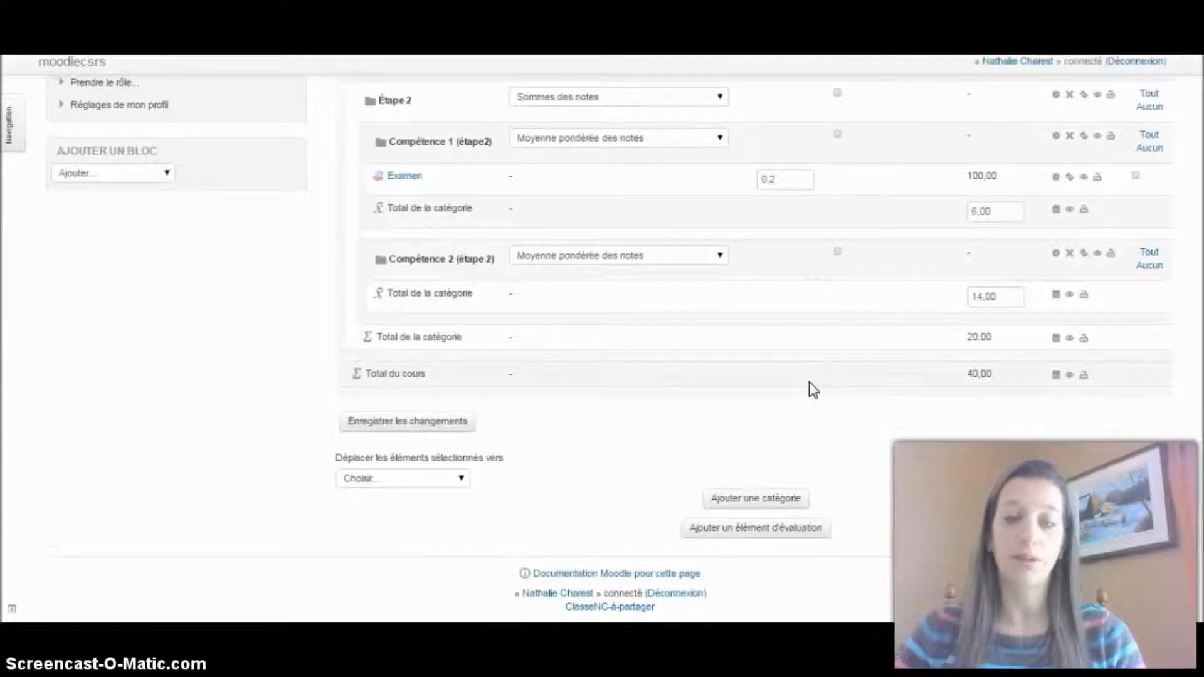
scroll(809, 381, "up", 2)
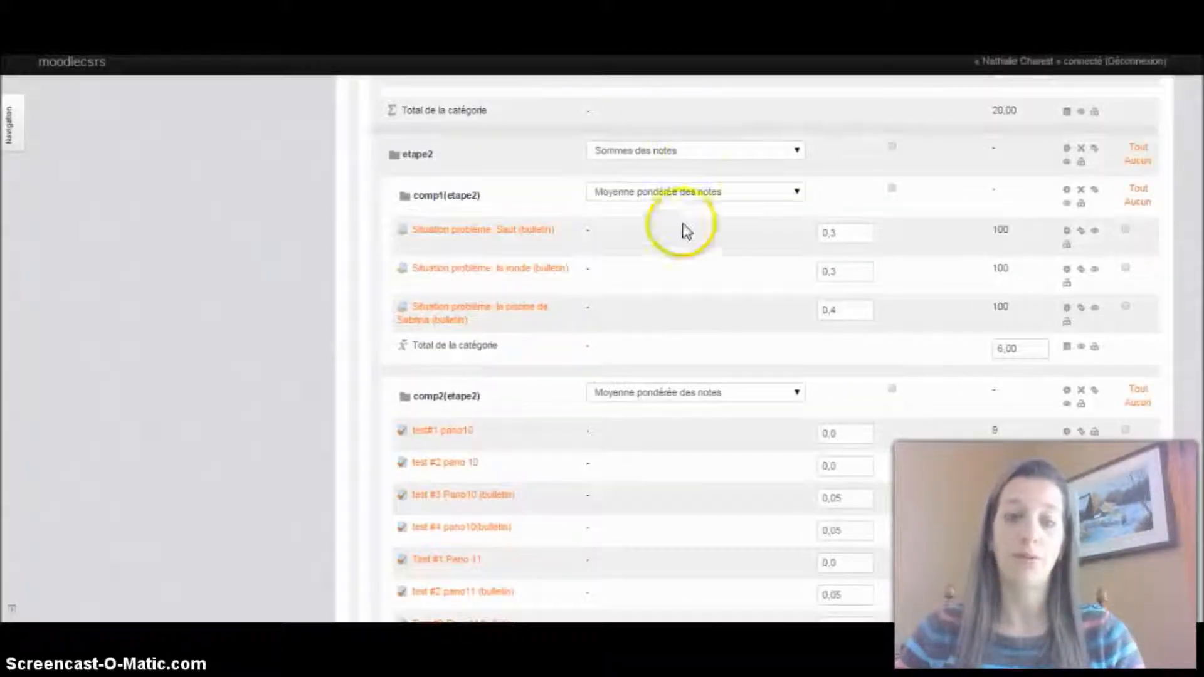
- In the already filled example gradebook, examine the etape1 categories and the coefficients of the tests, exams and problem situations under comp2(etape1)
scroll(694, 276, "up", 4)
scroll(698, 282, "up", 12)
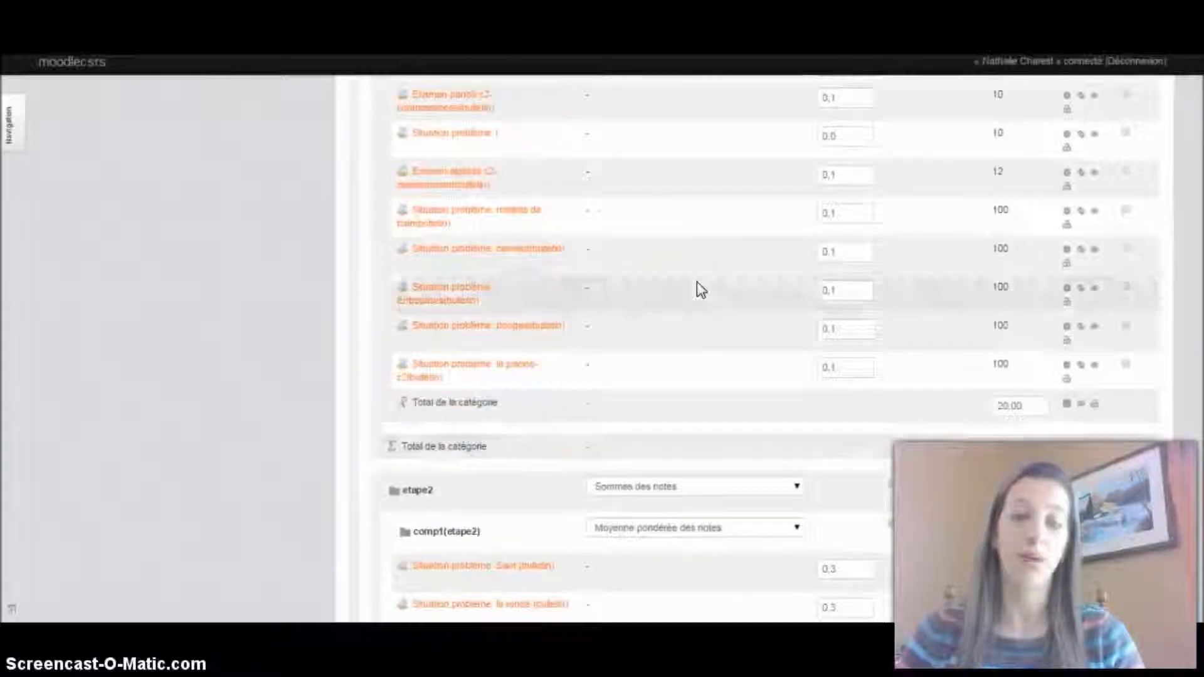
scroll(697, 286, "up", 3)
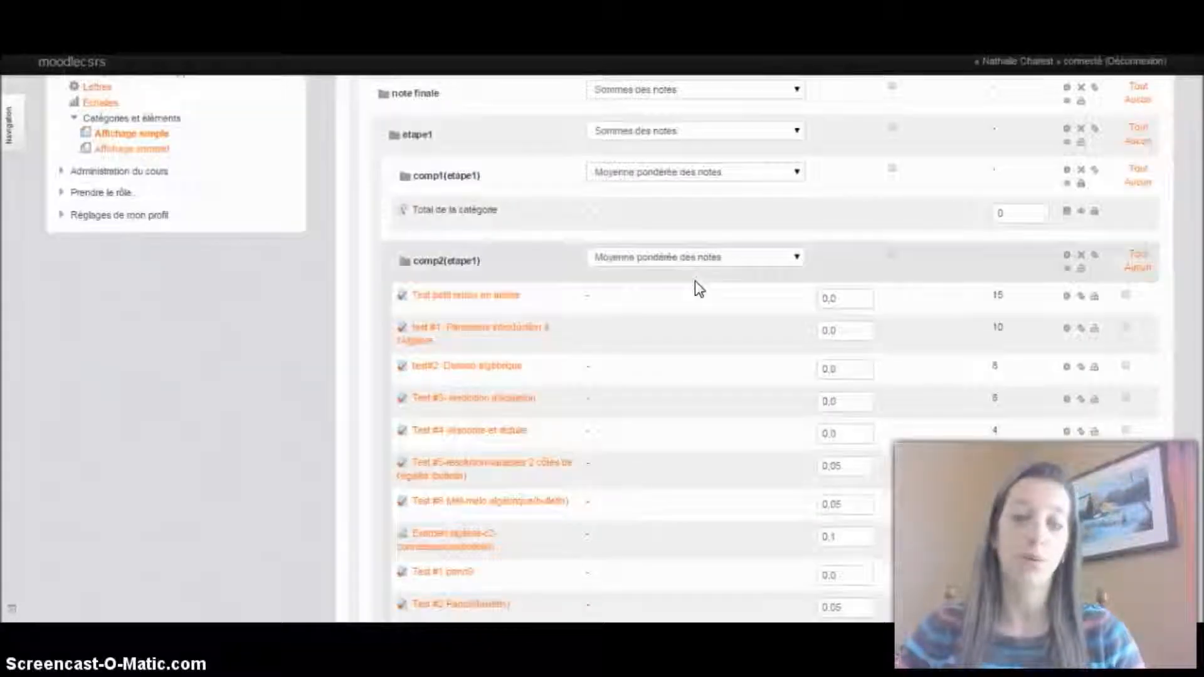
scroll(645, 342, "down", 1)
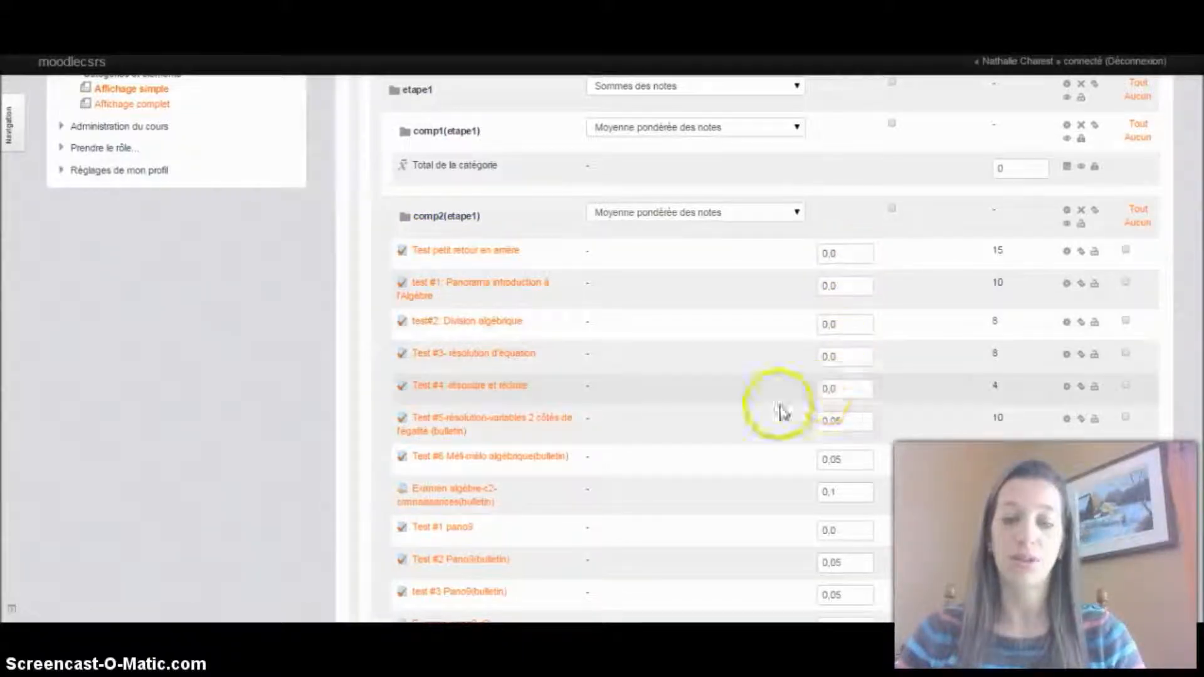
scroll(843, 439, "down", 2)
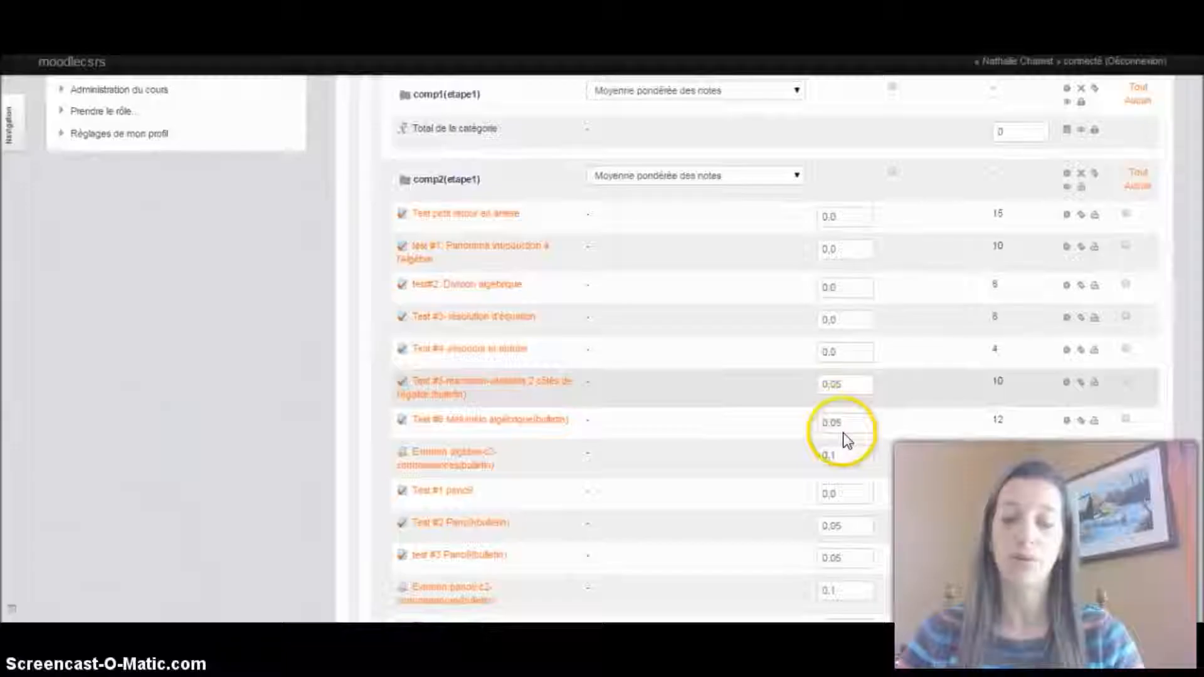
scroll(826, 478, "down", 5)
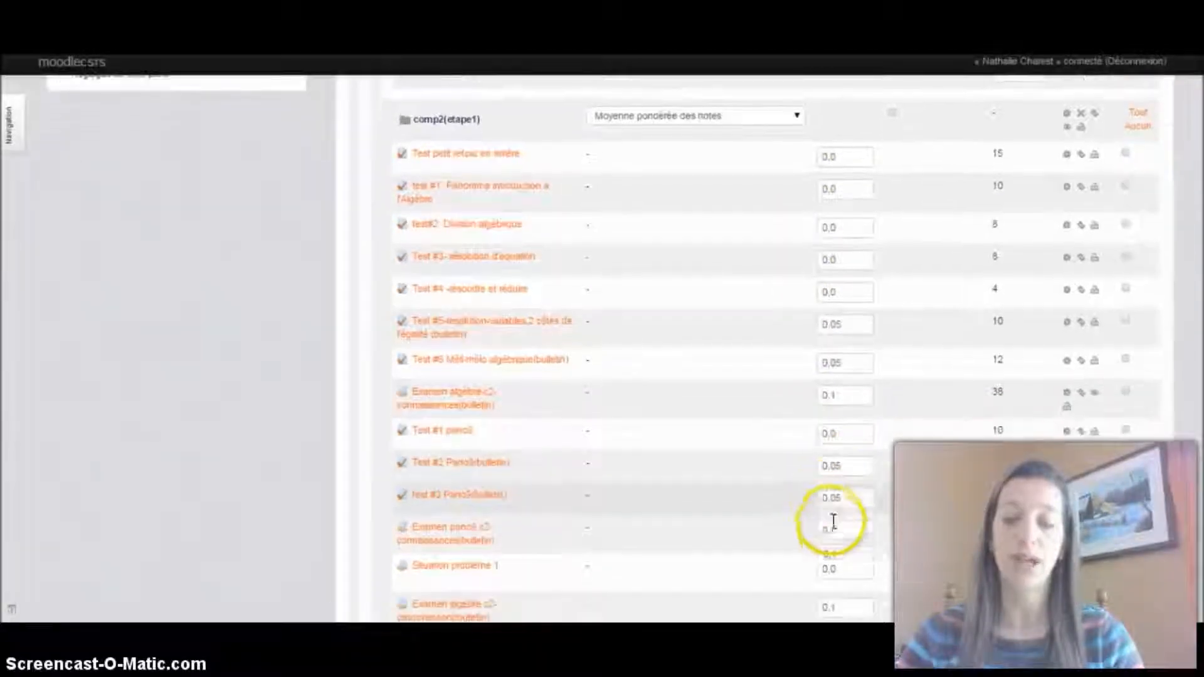
scroll(832, 536, "down", 4)
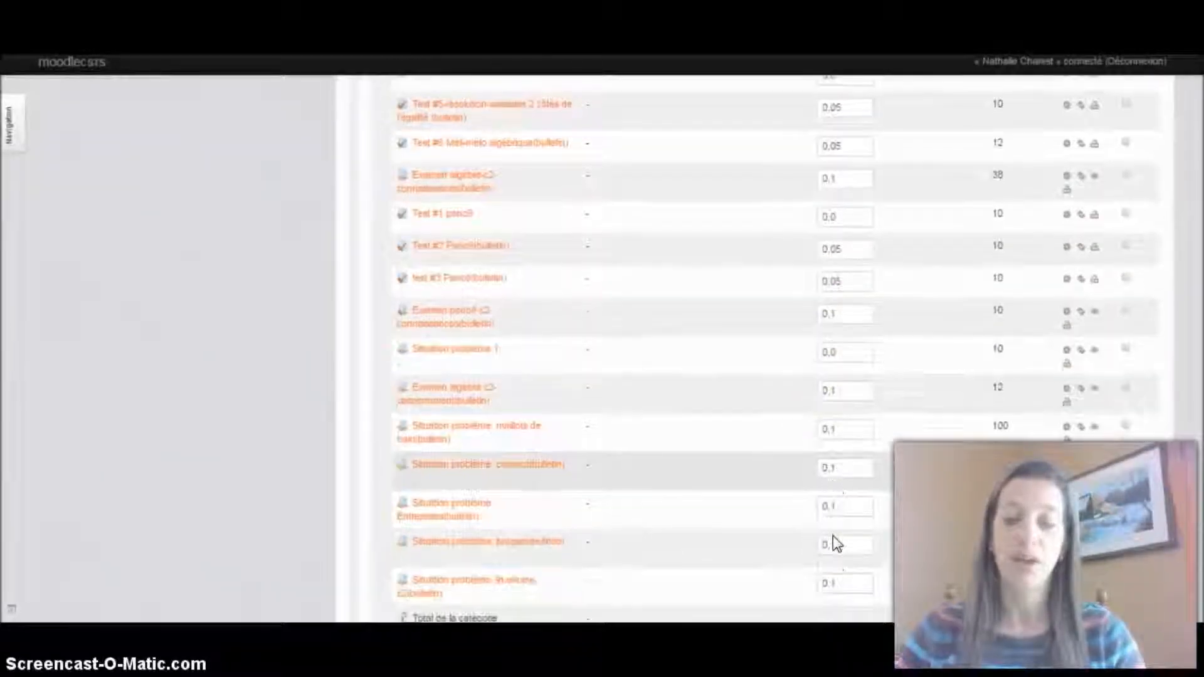
scroll(832, 536, "down", 6)
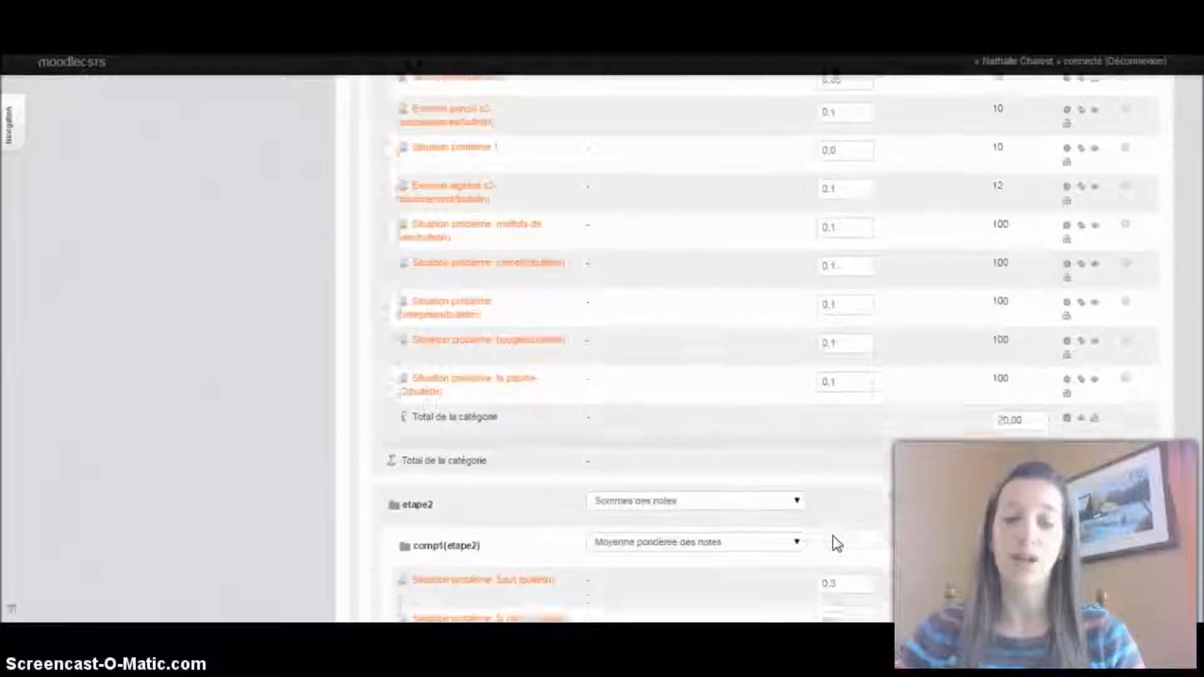
- Examine the etape2 category of the example gradebook, comparing the item coefficients under comp1(etape2) and comp2(etape2)
left_click(649, 438)
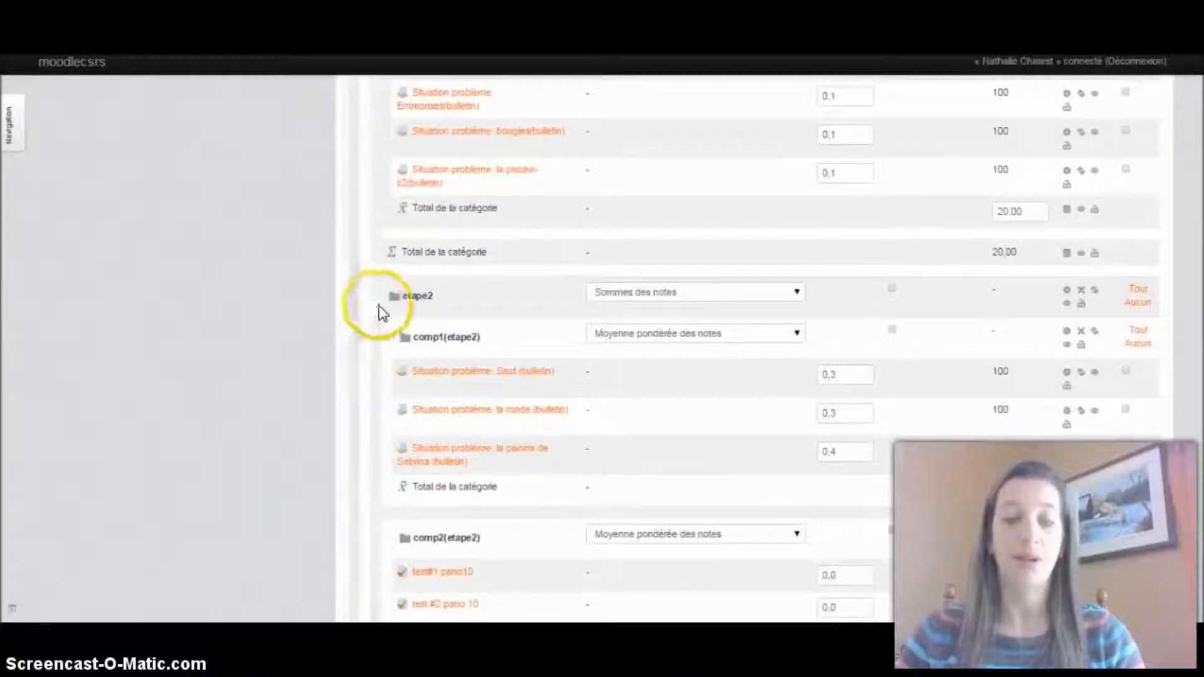
scroll(860, 415, "down", 7)
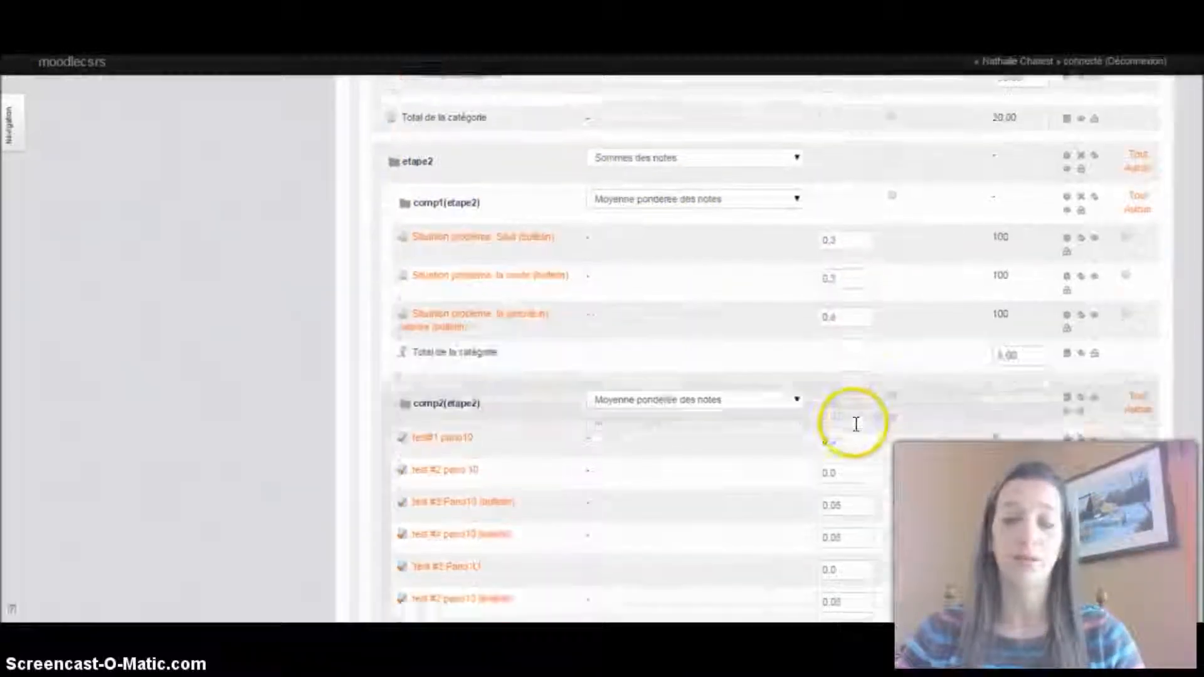
scroll(853, 427, "down", 4)
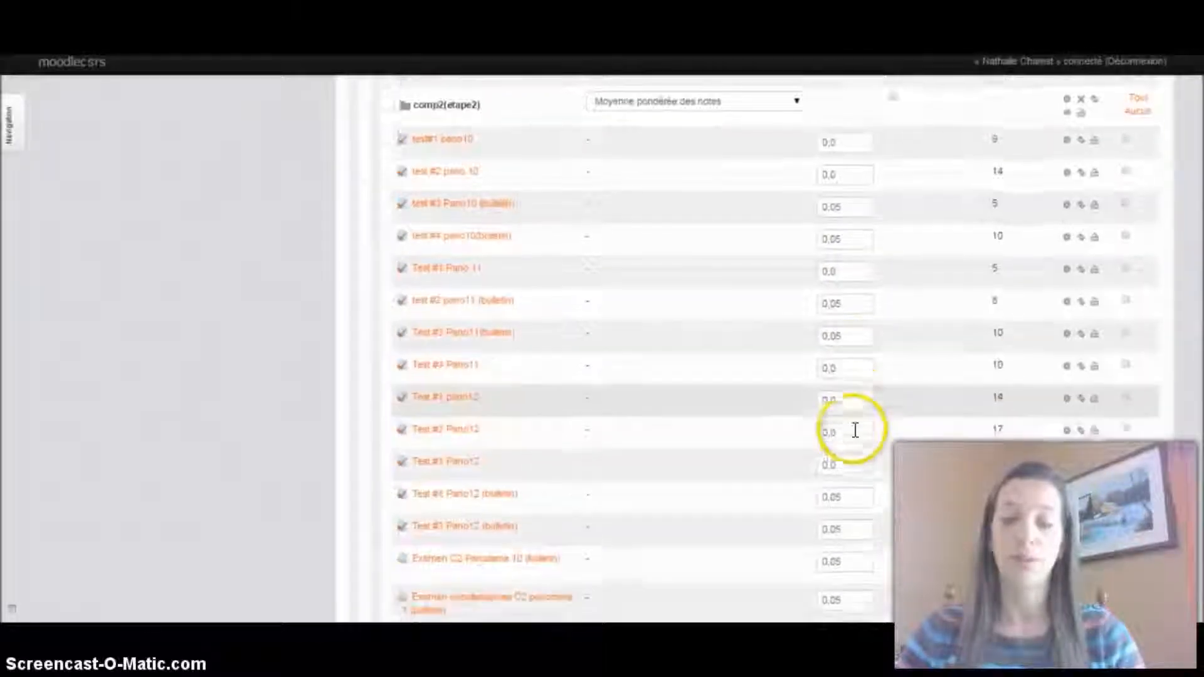
scroll(825, 464, "down", 1)
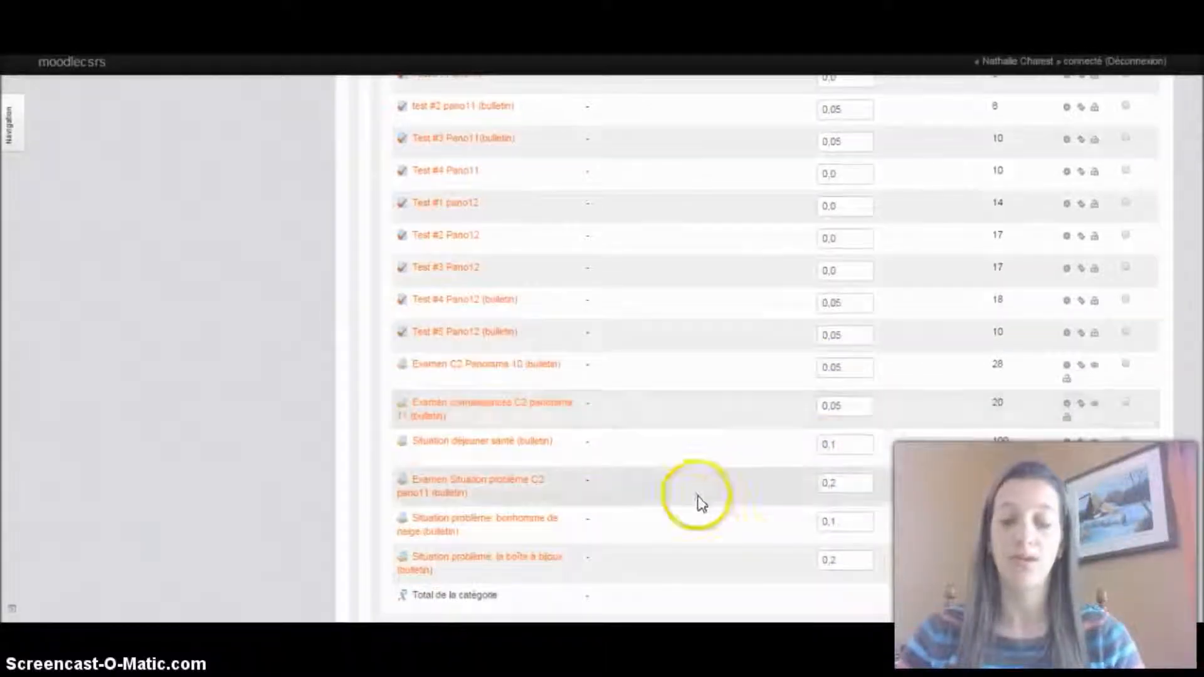